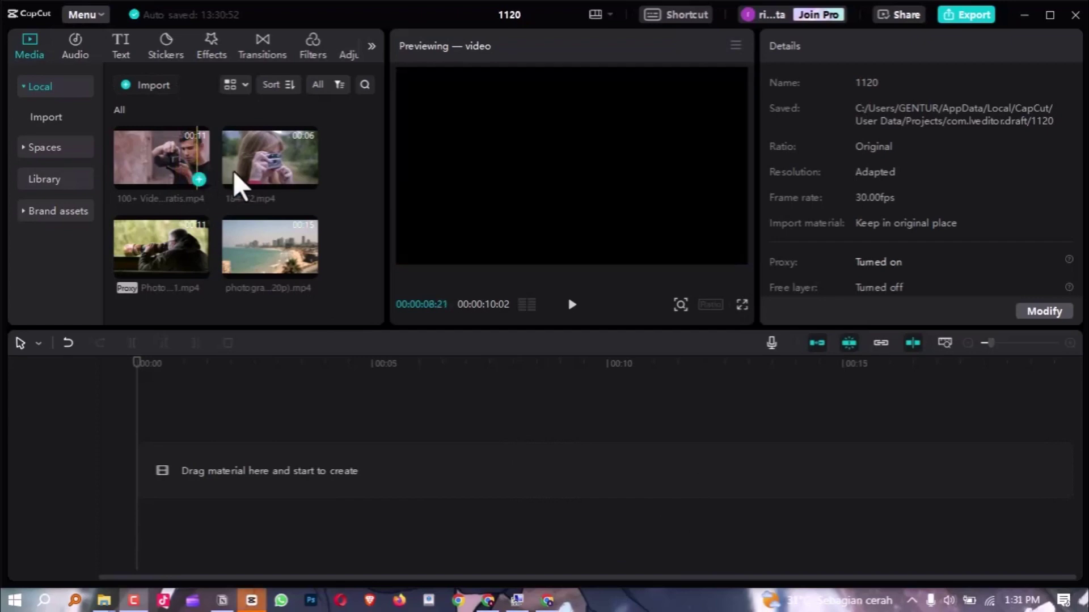
Step: Add "100+ Video, Klip HD & 4K Photographer & Seni Gratis.mp4" to the timeline and give it a white canvas colour
left_click(198, 178)
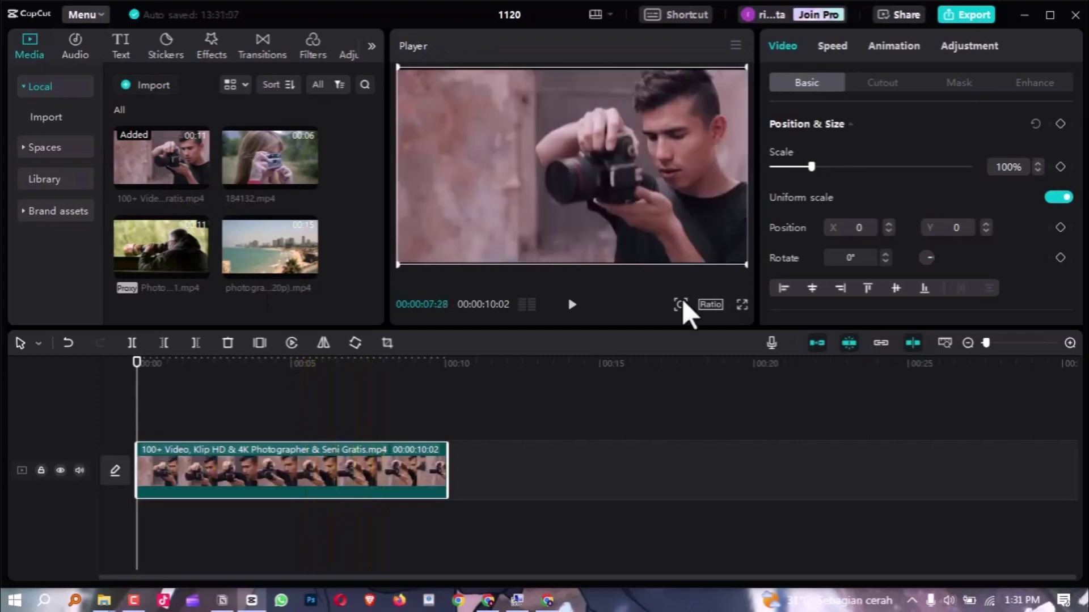
scroll(902, 201, "down", 10)
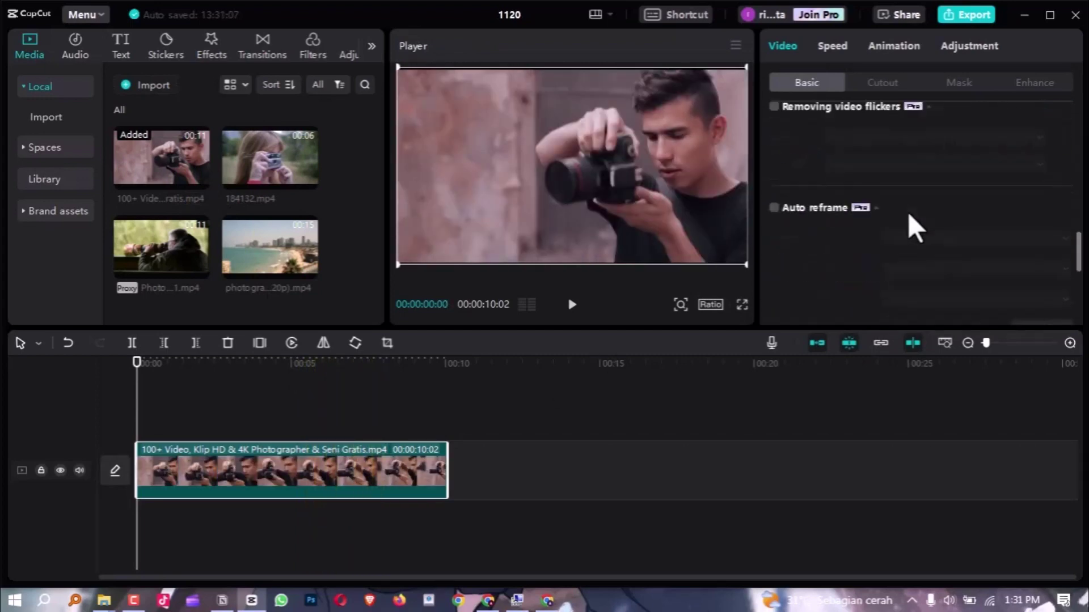
left_click(877, 295)
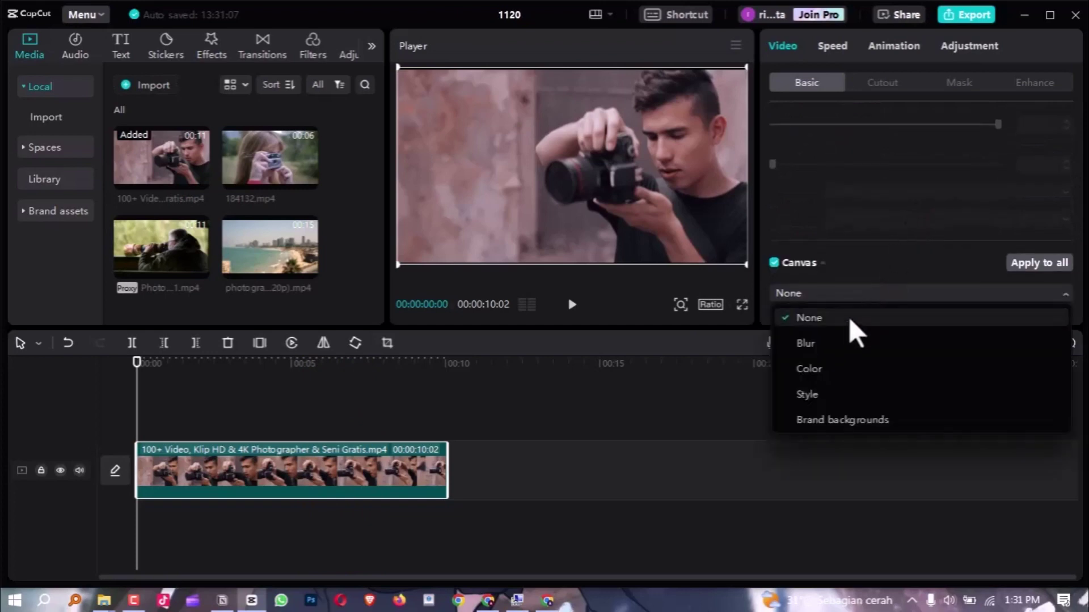
left_click(831, 368)
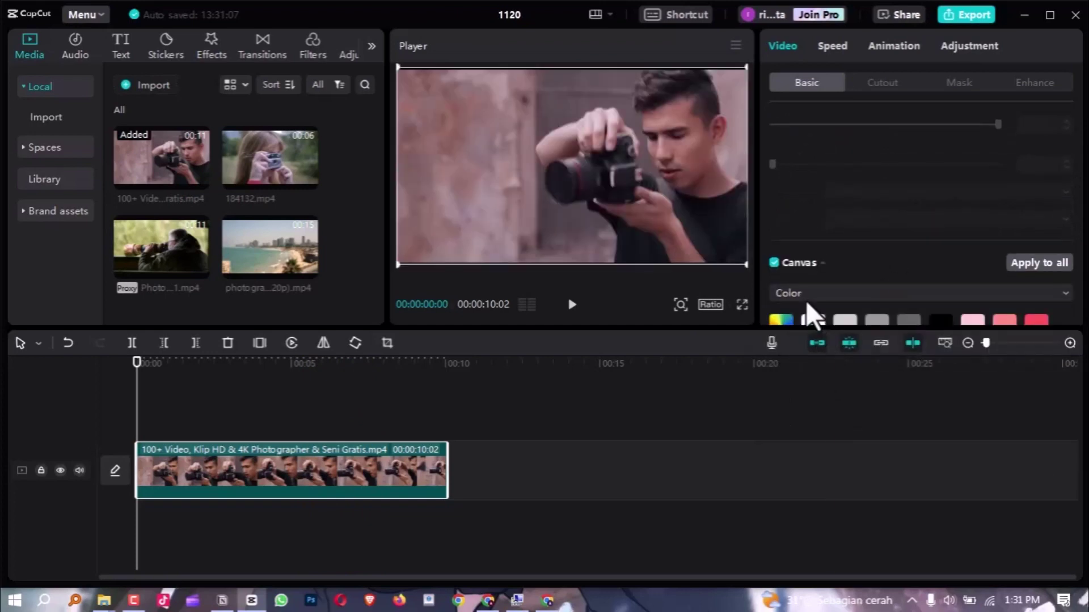
scroll(818, 315, "down", 2)
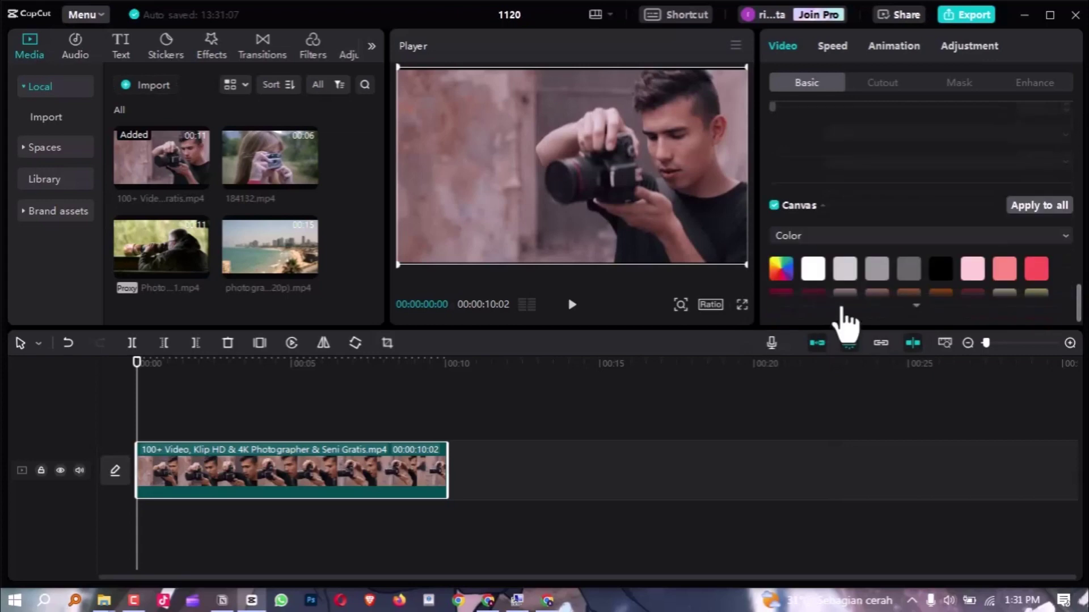
left_click(817, 272)
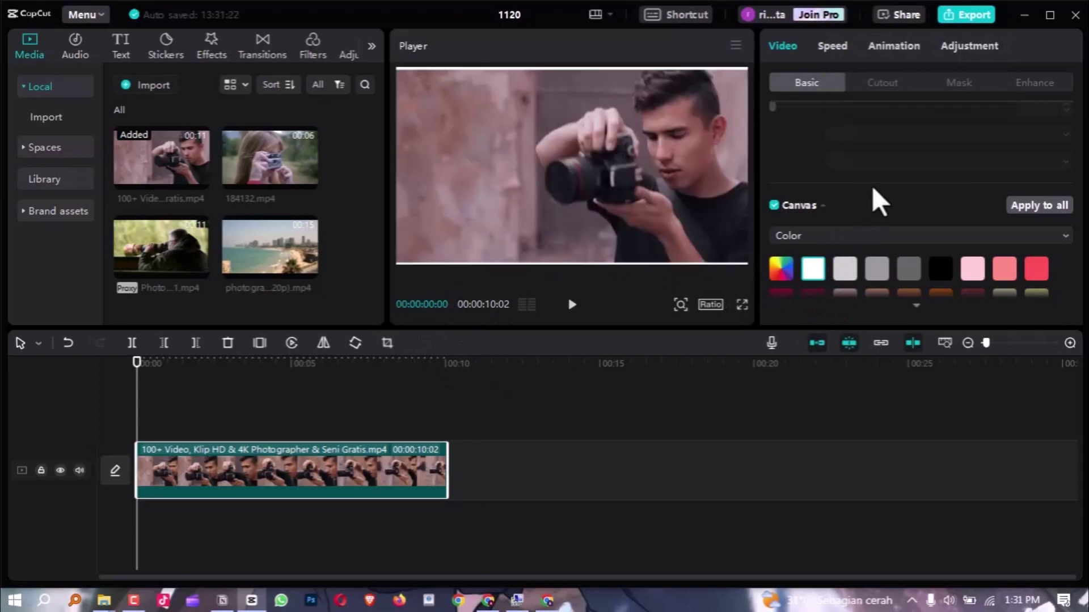
scroll(872, 185, "up", 1)
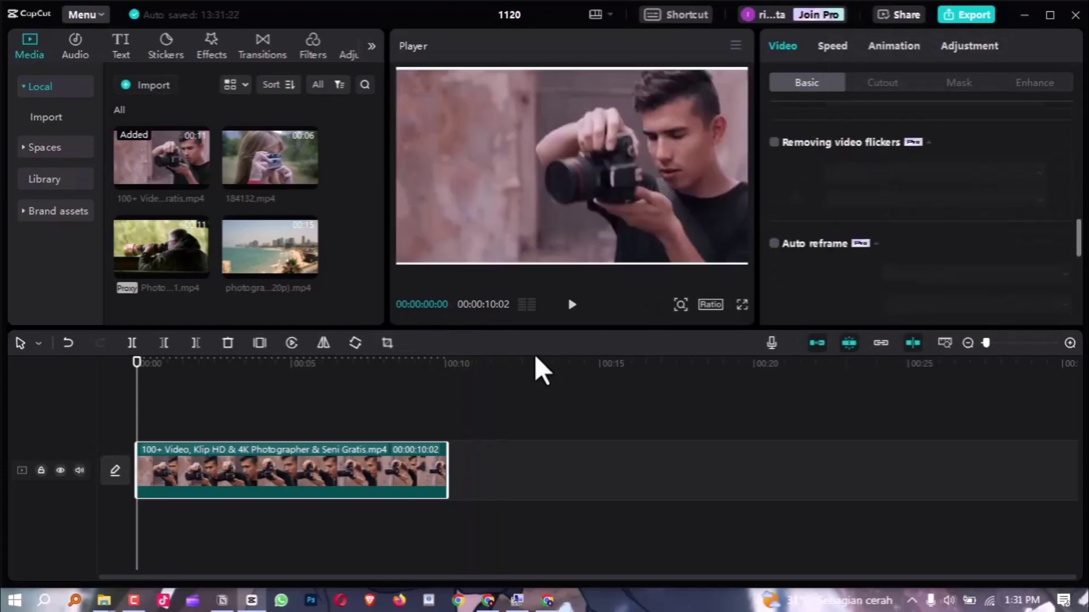
Step: Scale the photographer clip to 88% within its white canvas and turn it into a compound clip
left_click(357, 361)
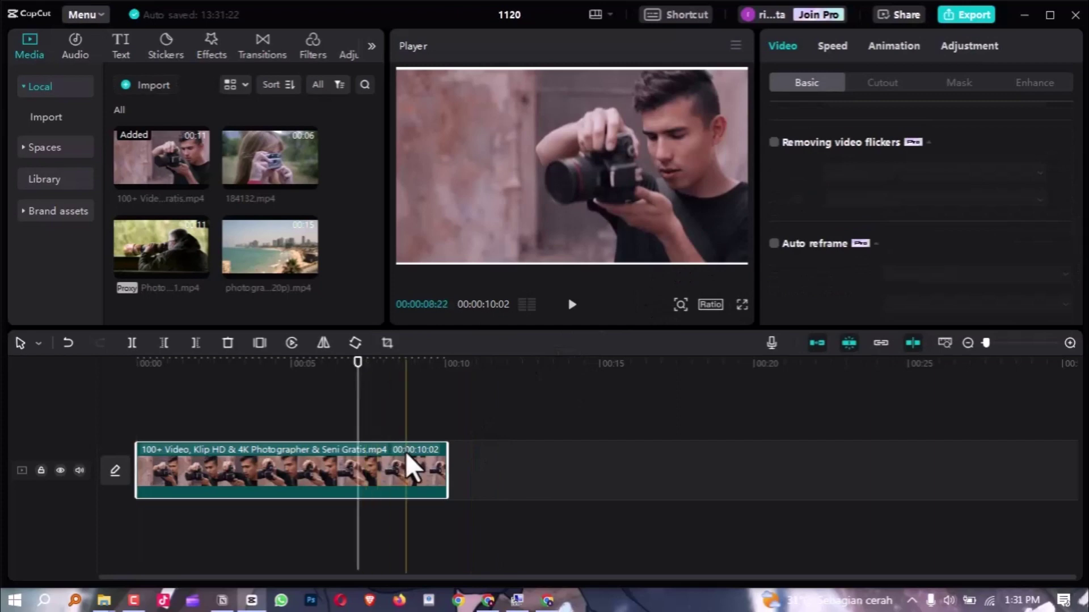
left_click_drag(747, 264, 719, 244)
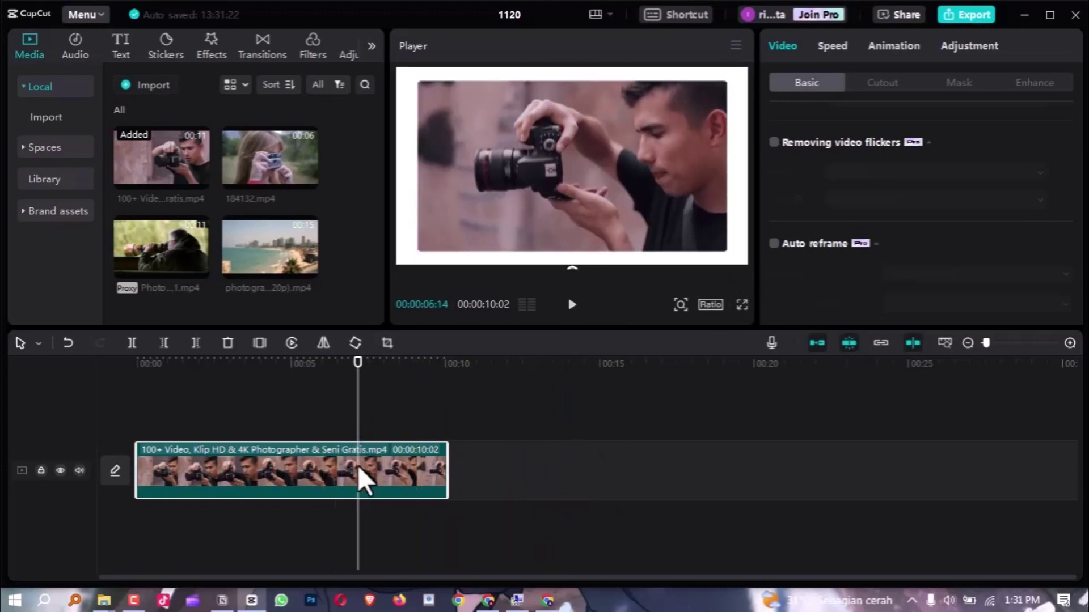
left_click(362, 472)
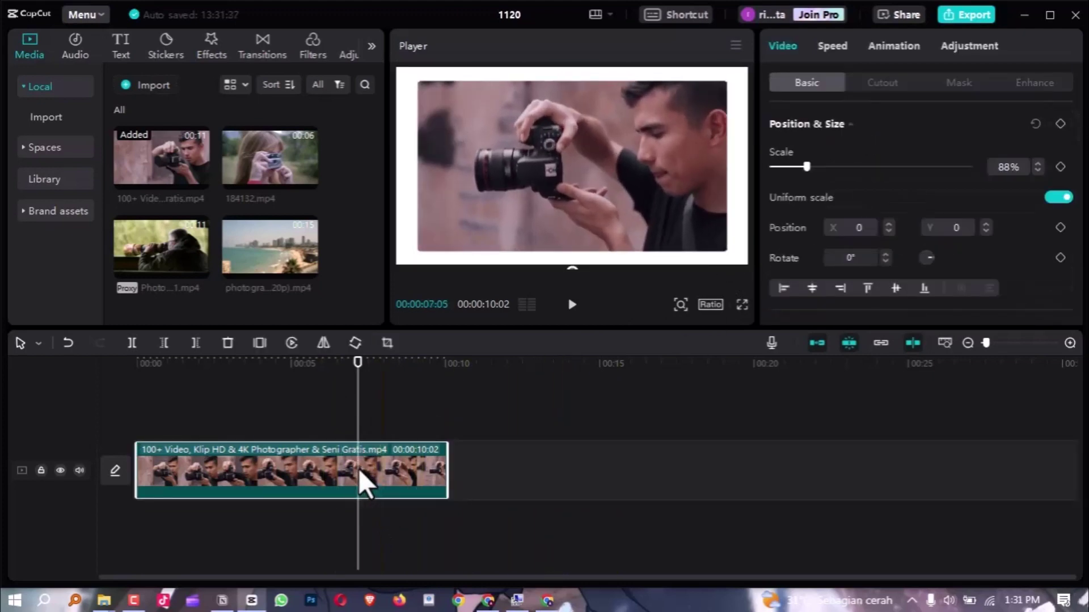
right_click(363, 472)
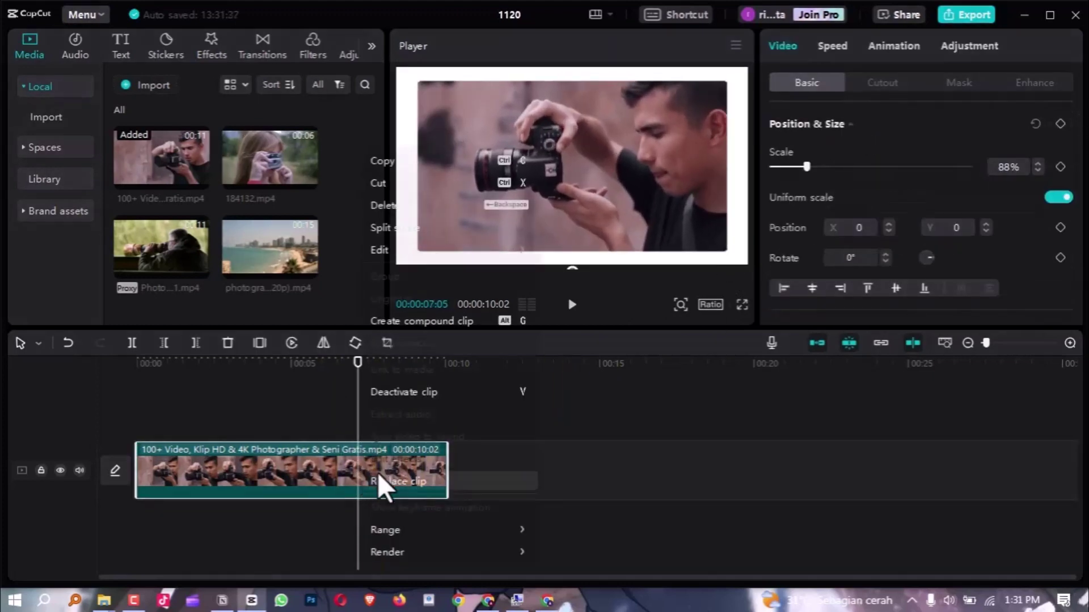
left_click(421, 321)
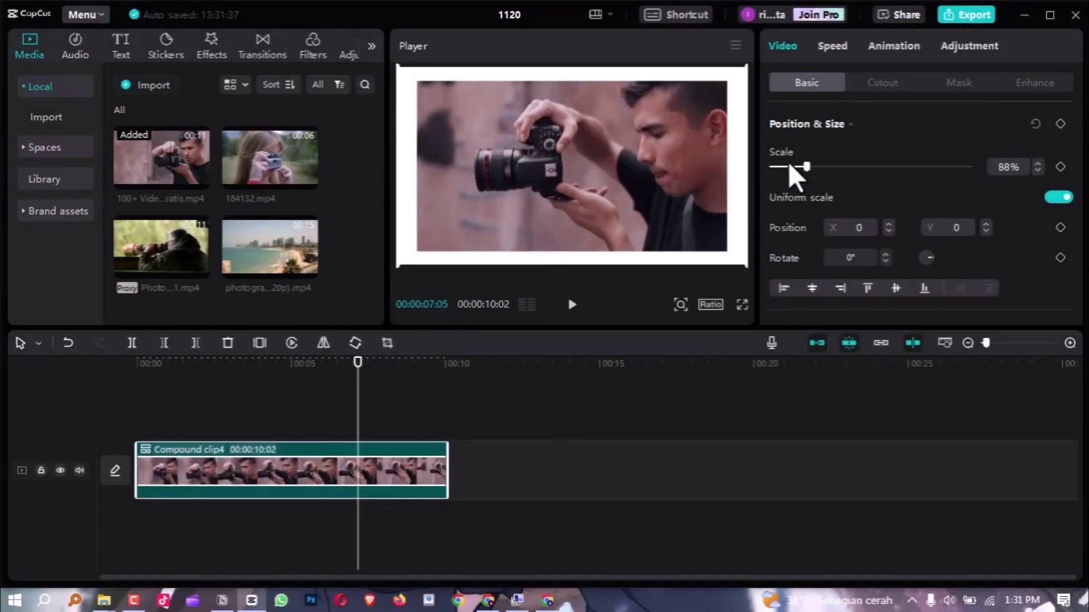
Step: Crop the compound clip's left and right white borders narrower and place it at 41% scale at X -884, Y 444
left_click_drag(794, 166, 801, 168)
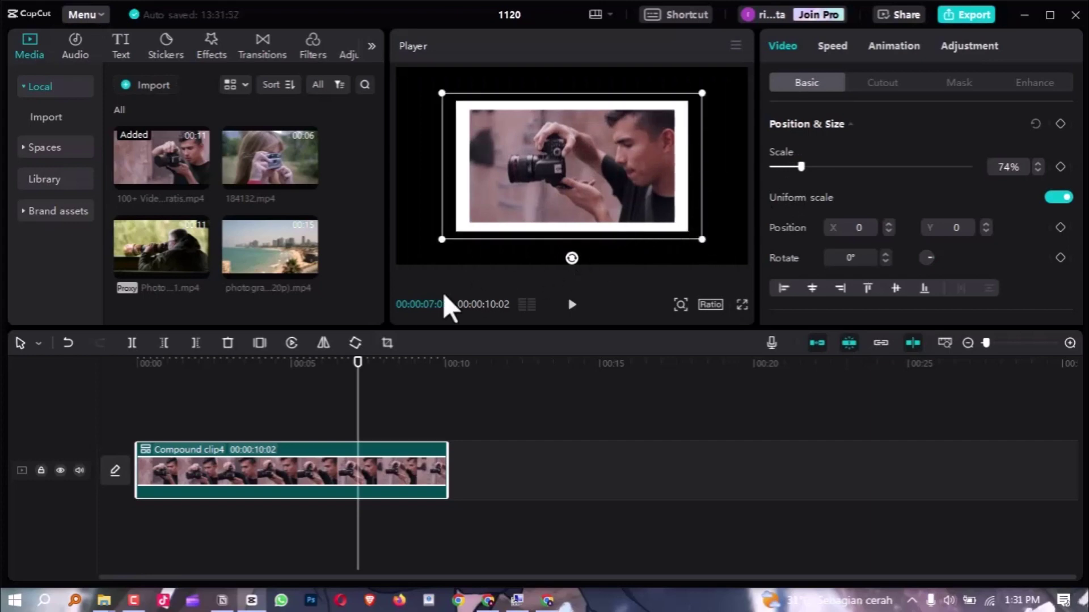
left_click(389, 345)
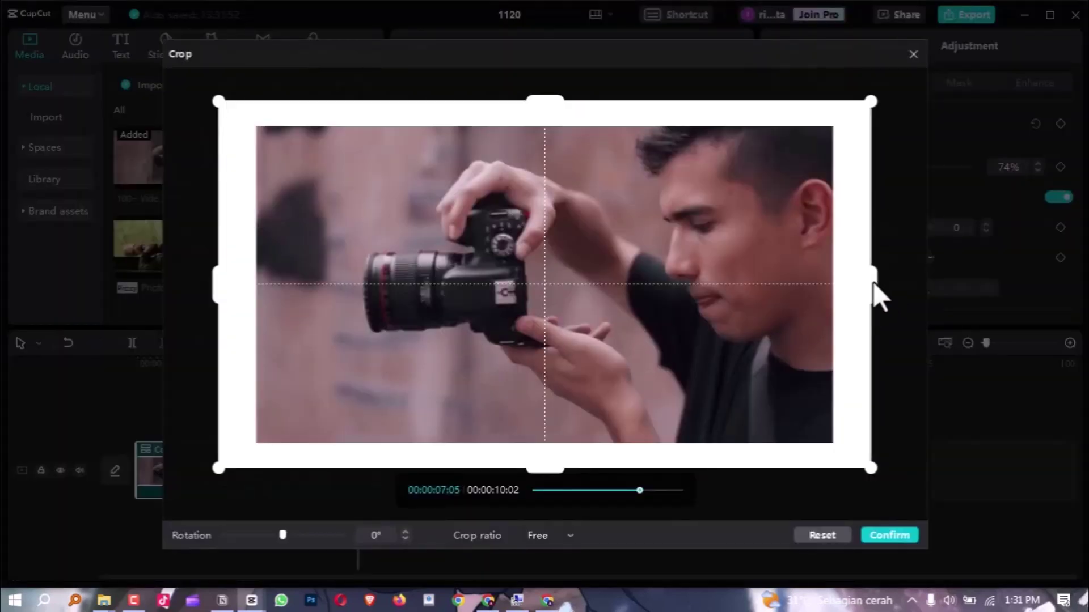
left_click_drag(872, 282, 857, 280)
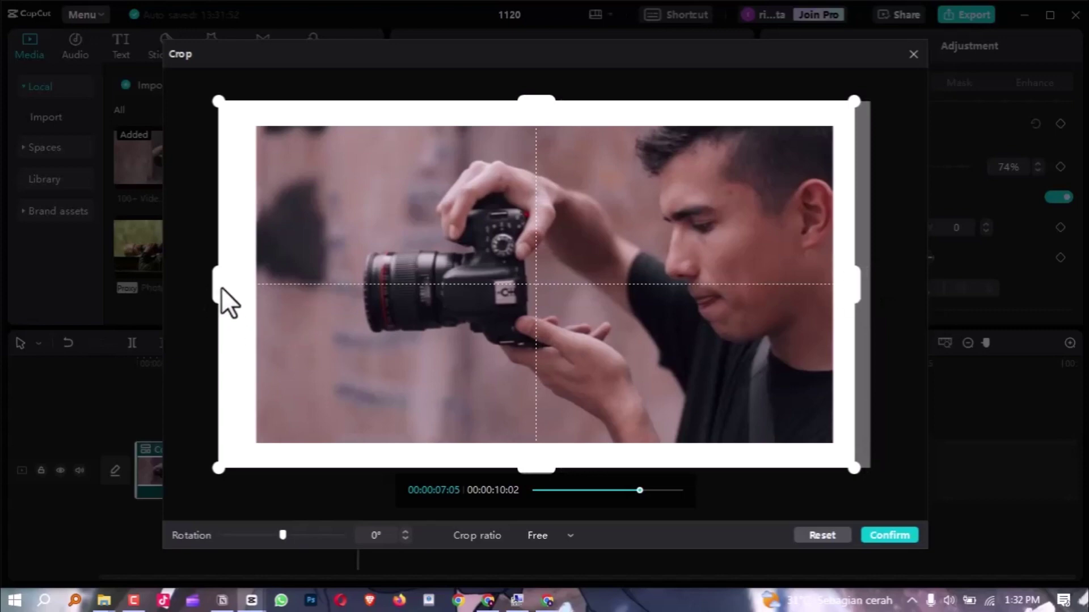
left_click_drag(214, 288, 226, 288)
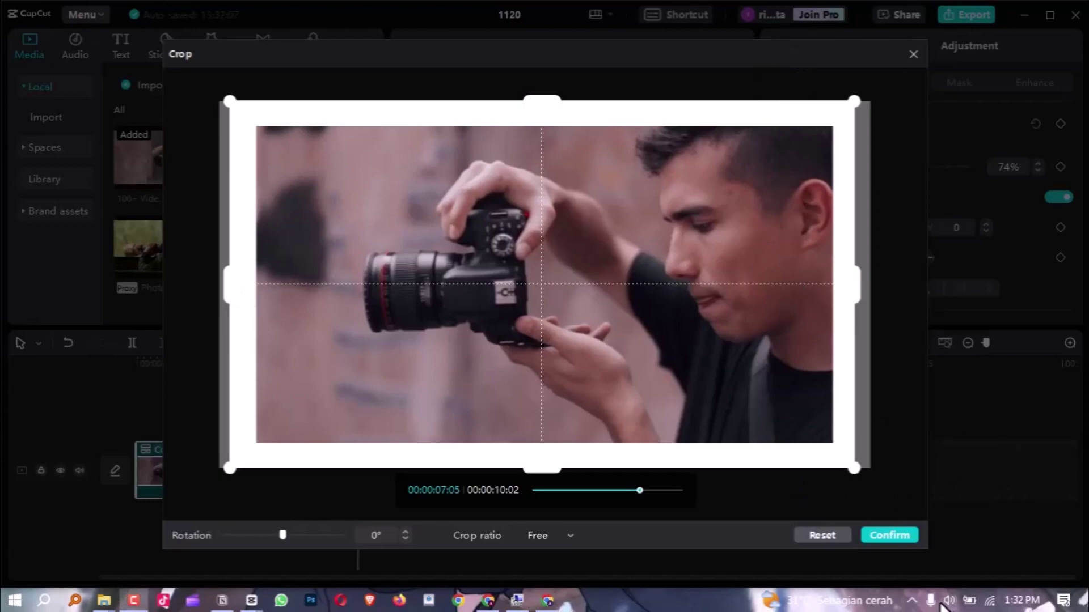
left_click(904, 533)
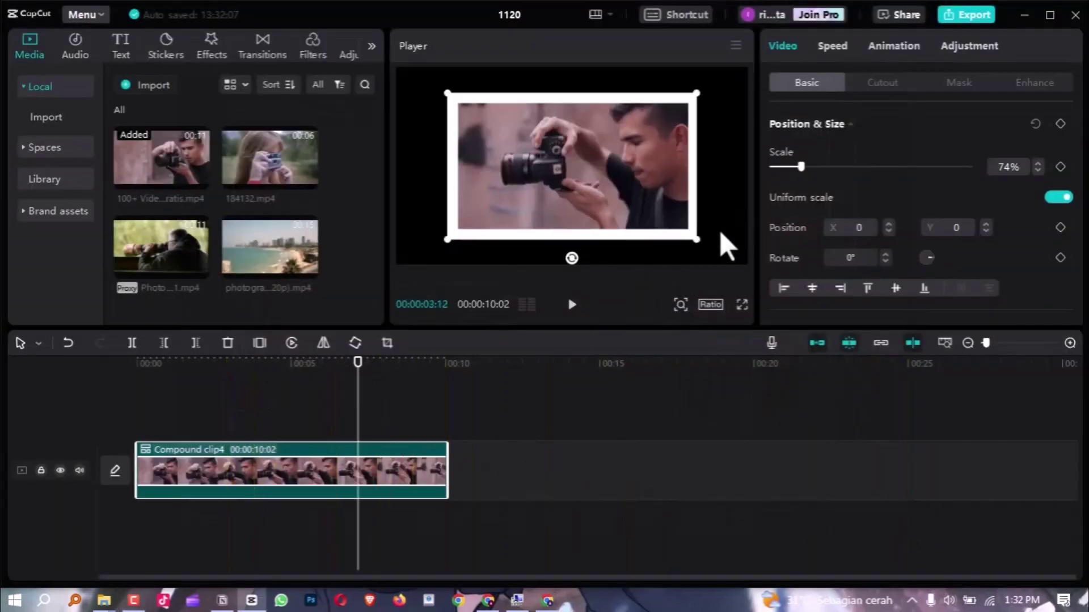
left_click_drag(702, 241, 499, 125)
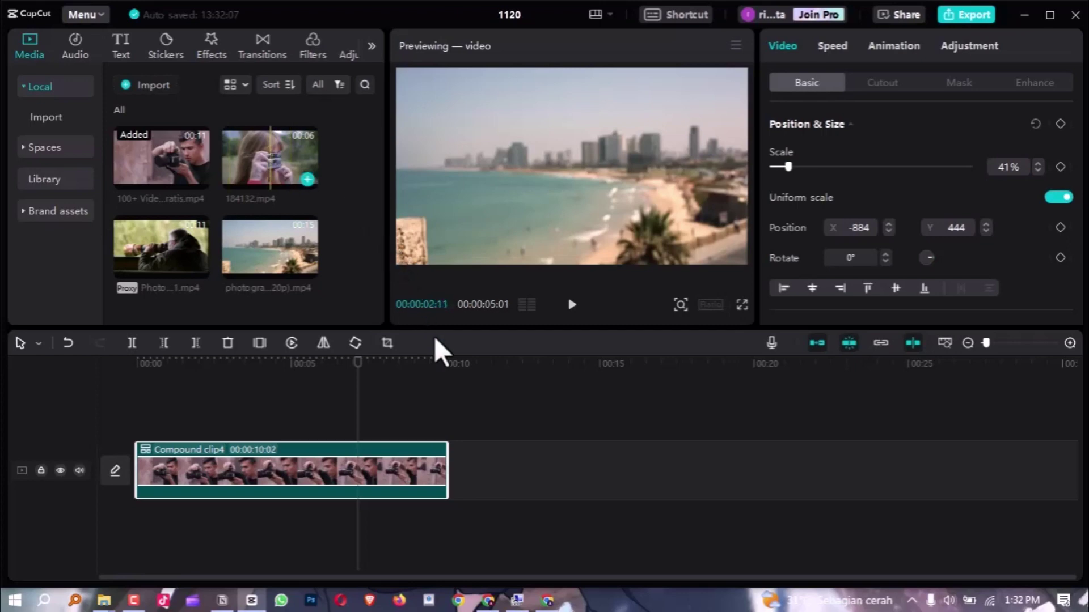
Step: Add 184132.mp4 to the timeline after the compound clip and turn off the main track magnet
left_click(311, 173)
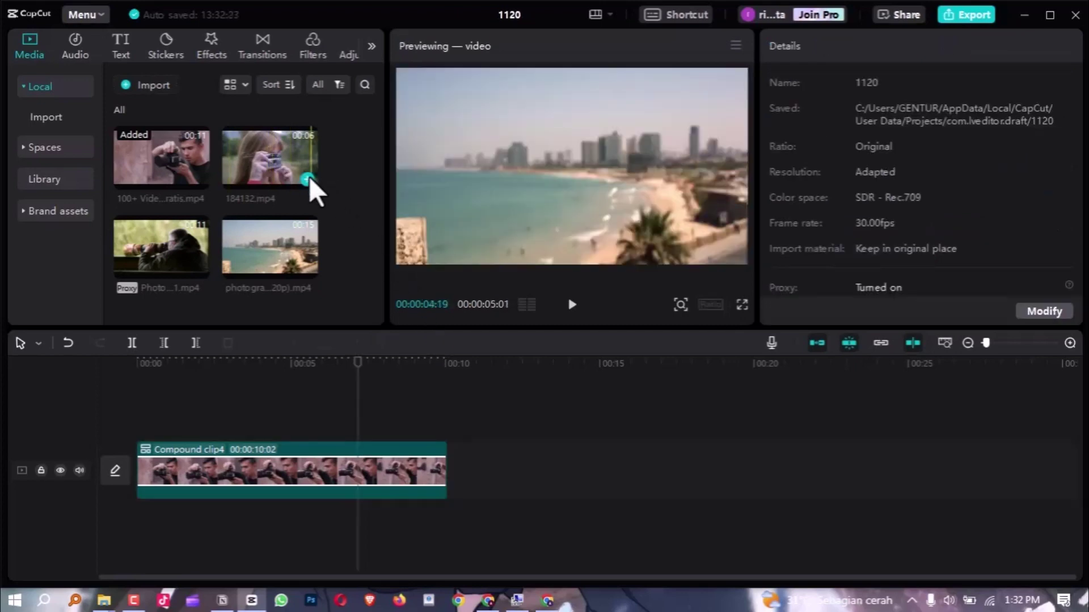
left_click(308, 178)
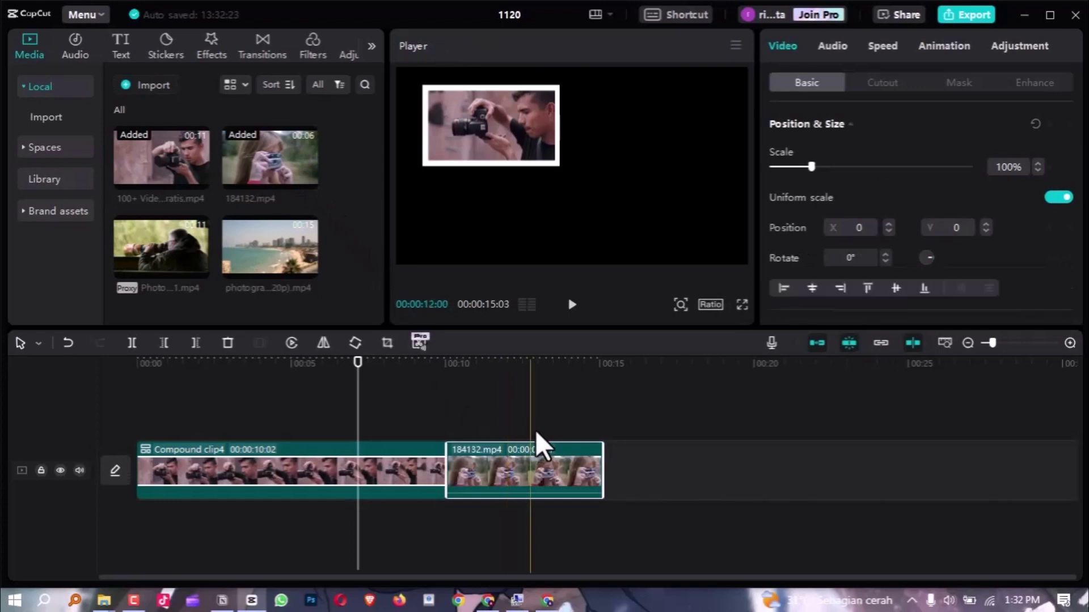
left_click(811, 347)
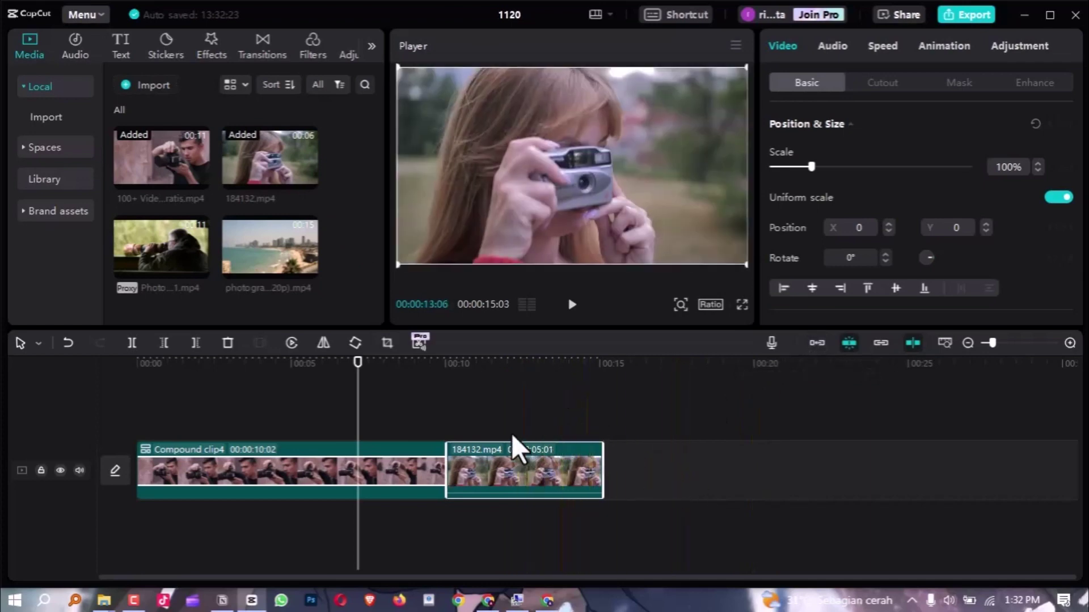
Step: Try placing the 184132.mp4 clip on a track above the compound clip and look for its canvas settings
left_click_drag(496, 430, 423, 405)
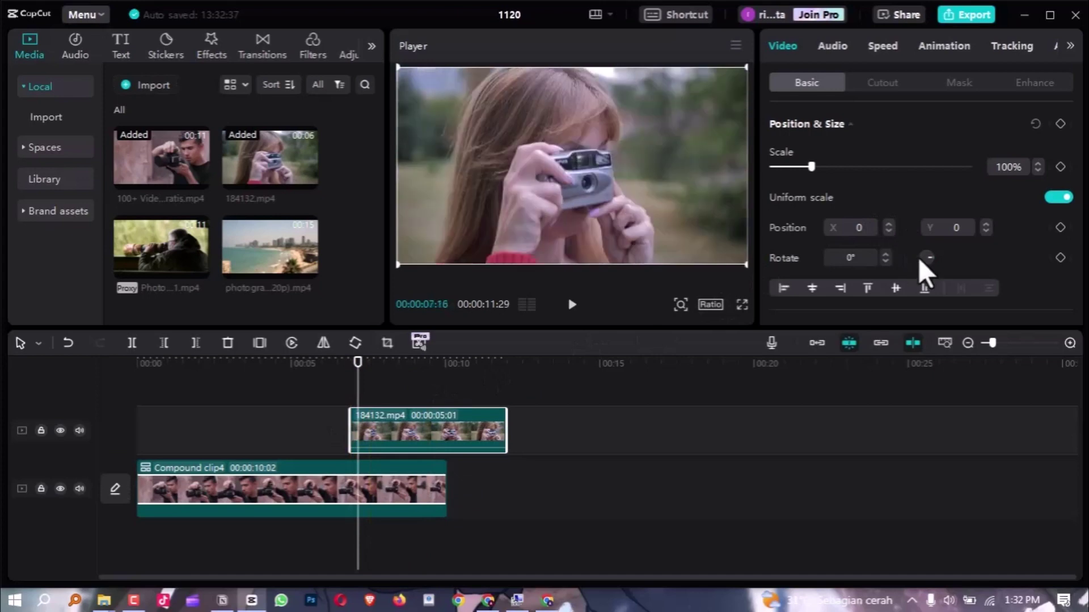
scroll(930, 258, "down", 10)
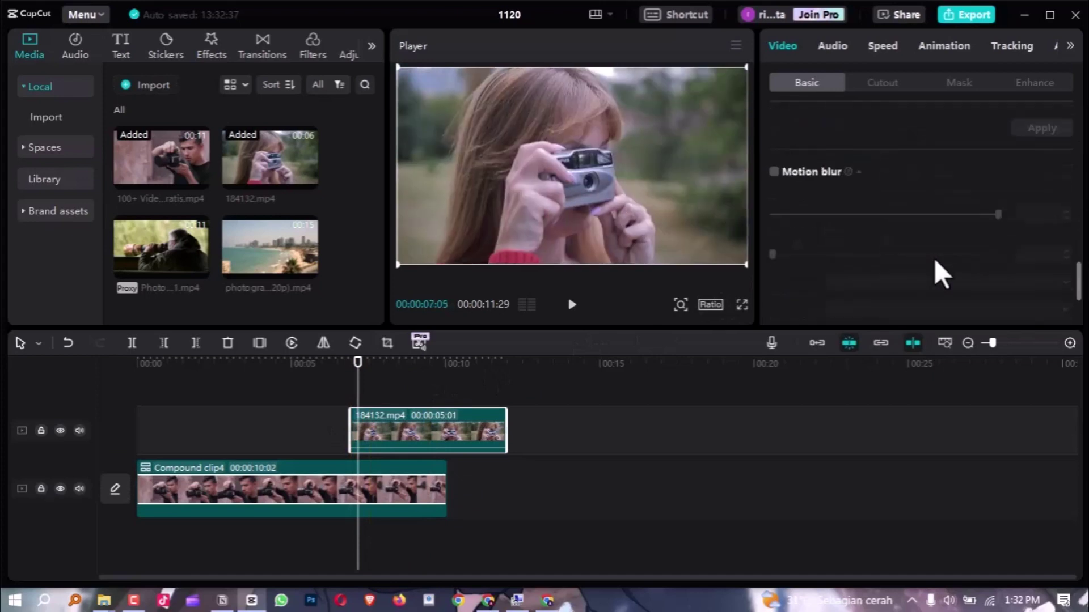
scroll(934, 259, "down", 4)
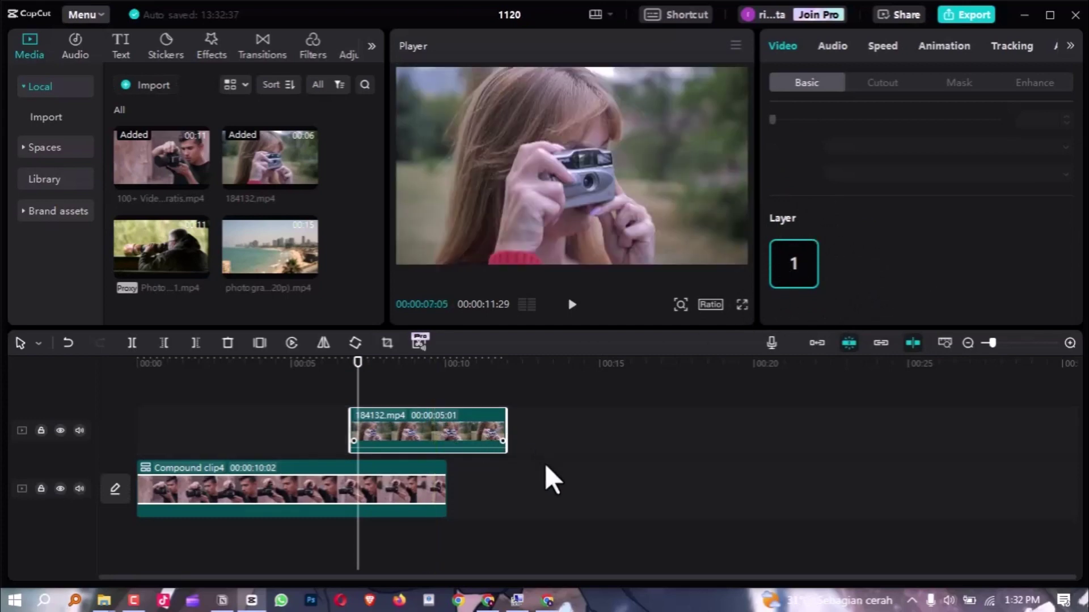
Step: Place the 184132.mp4 clip on the main track with a gap after the compound clip and set the playhead to about 15 seconds
mouse_move(546, 466)
left_mouse_down()
mouse_move(560, 491)
mouse_move(553, 462)
left_mouse_up()
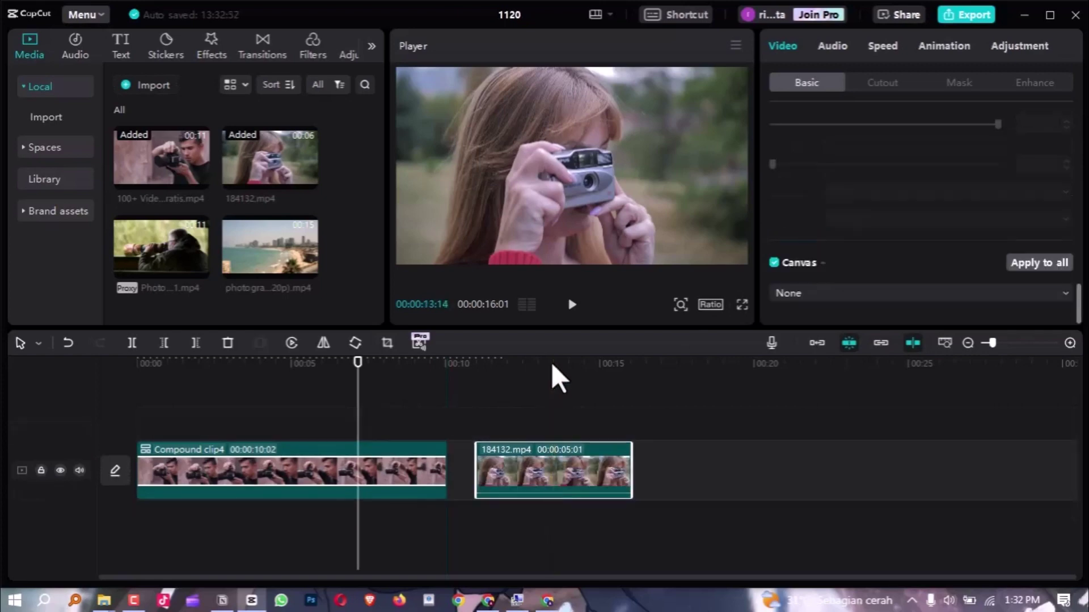
left_click(552, 366)
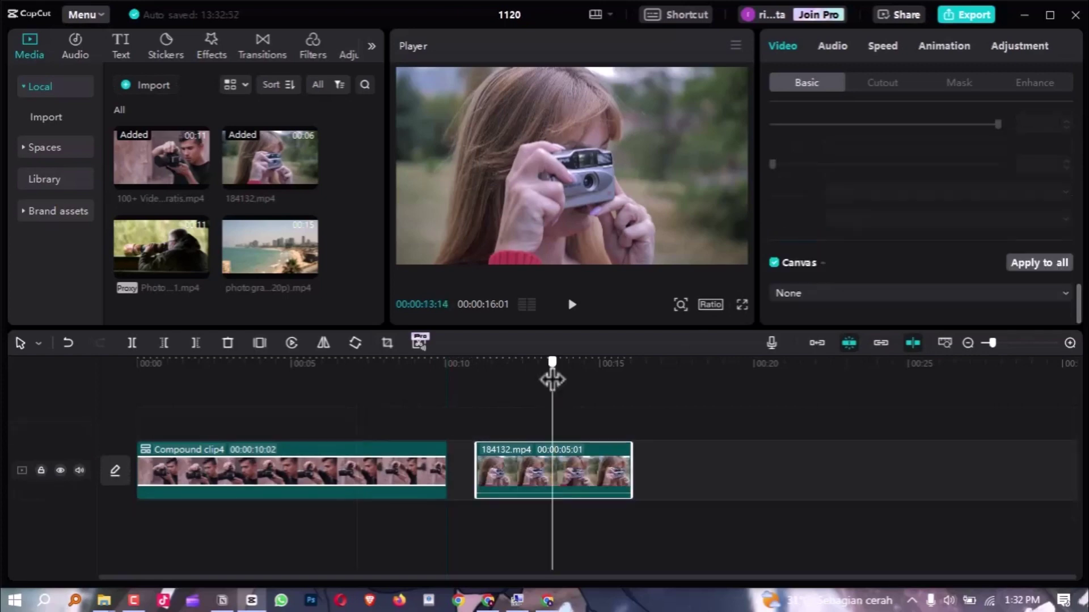
left_click(602, 502)
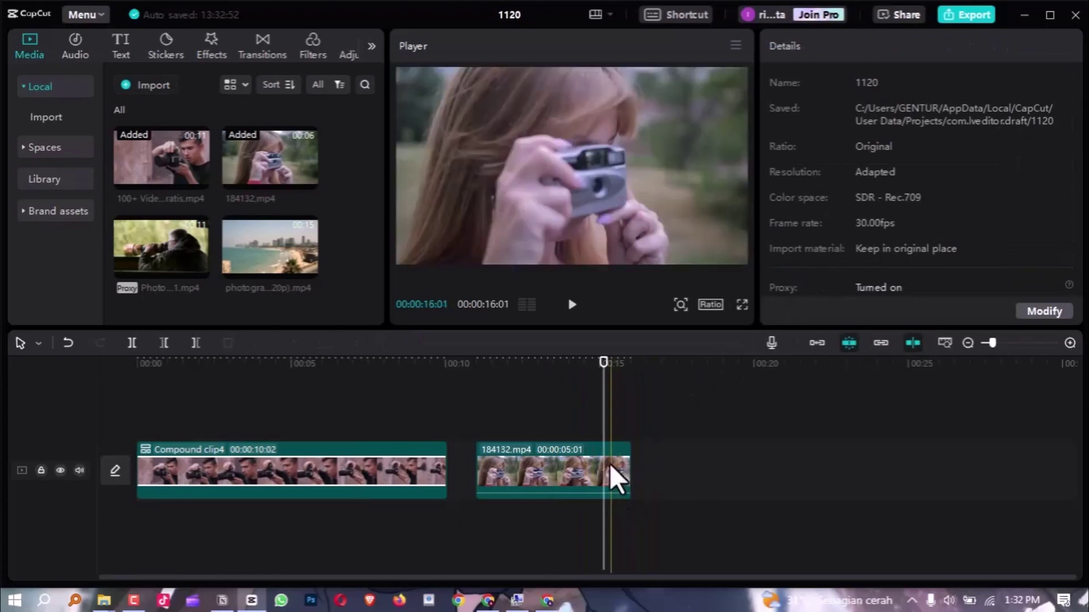
Step: Set the canvas of the 184132.mp4 clip to a white colour background
left_click(611, 464)
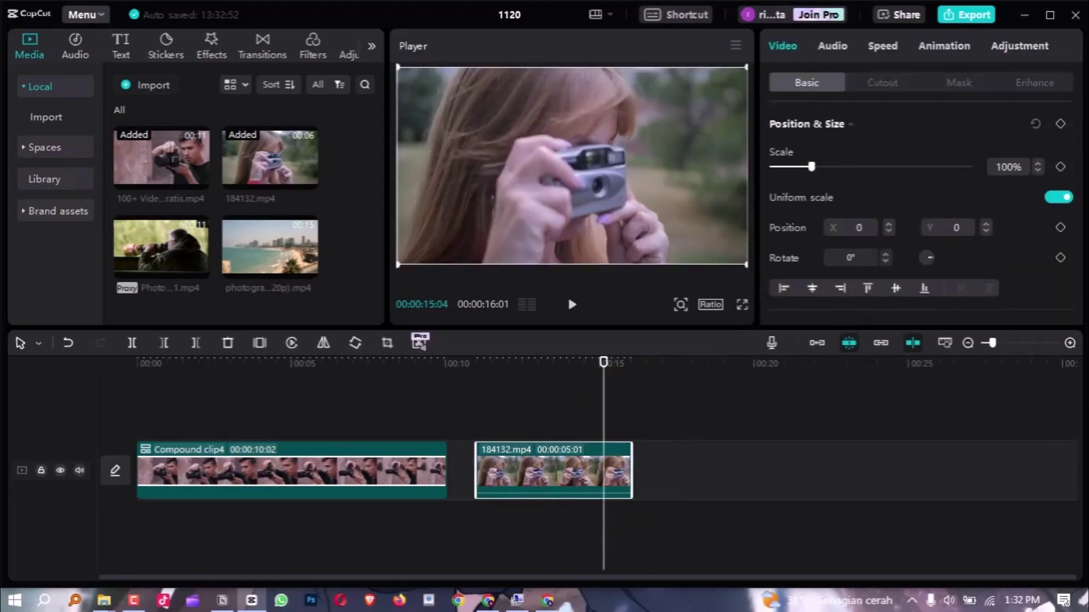
scroll(888, 262, "down", 6)
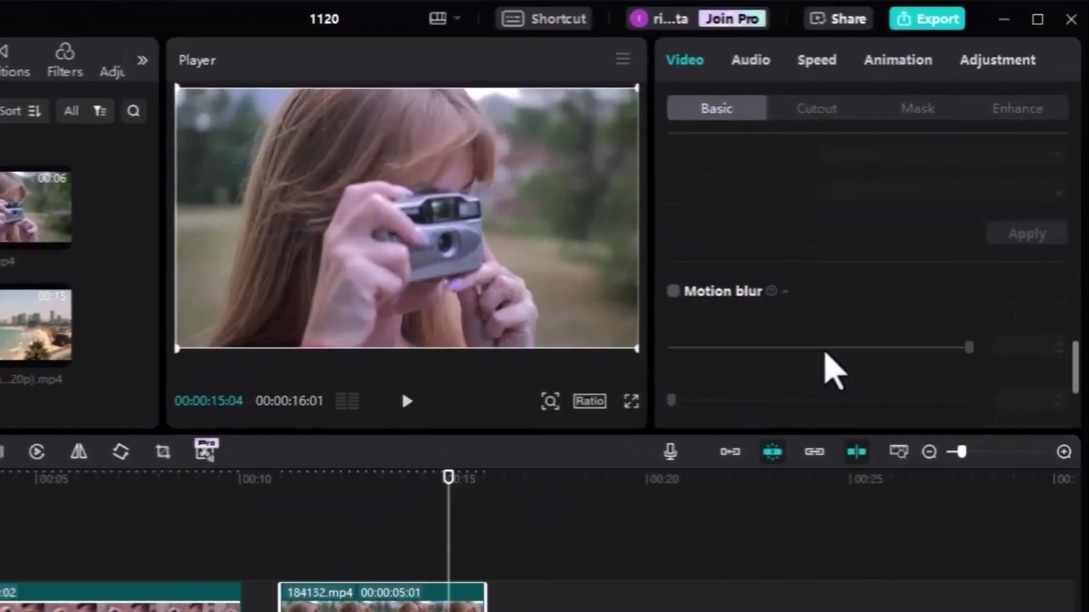
scroll(834, 372, "down", 3)
left_click(755, 387)
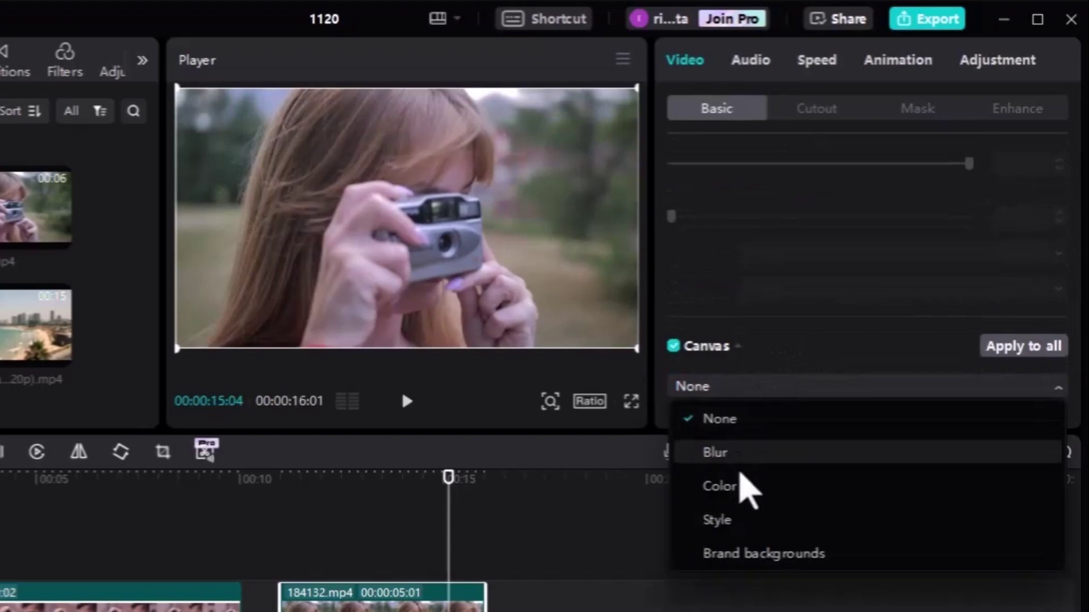
left_click(742, 491)
left_click(725, 424)
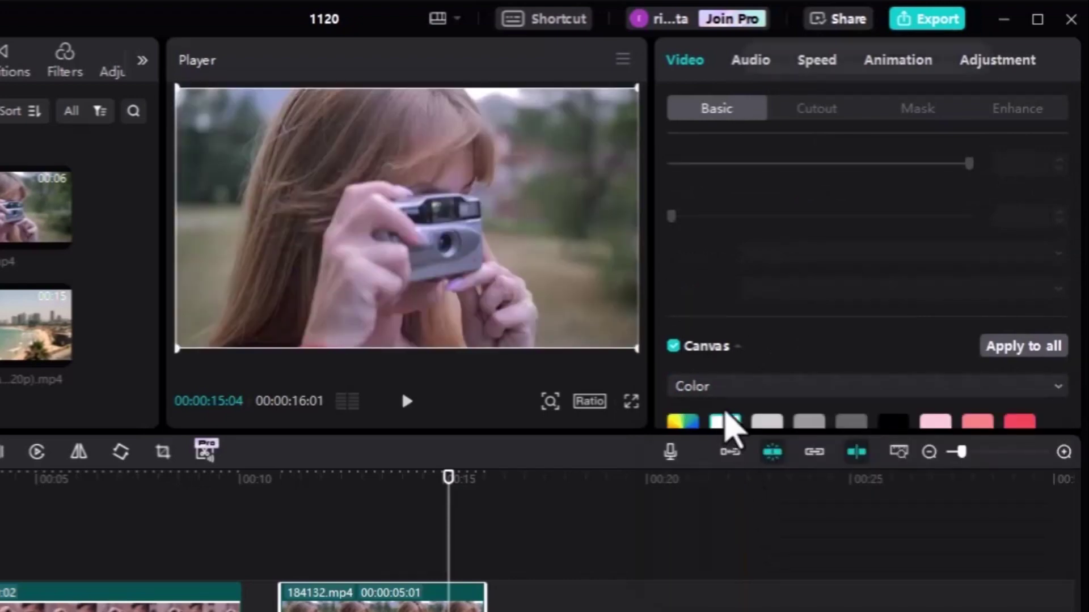
Step: Shrink the 184132.mp4 clip slightly so the white canvas frames it, and turn it into a compound clip
left_click_drag(634, 345, 611, 317)
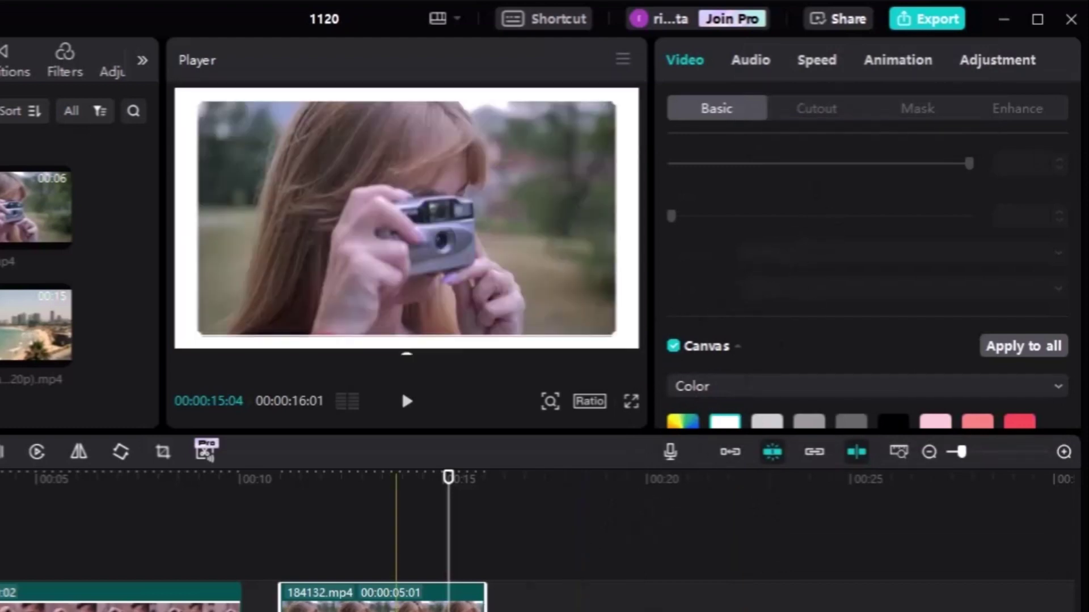
right_click(396, 598)
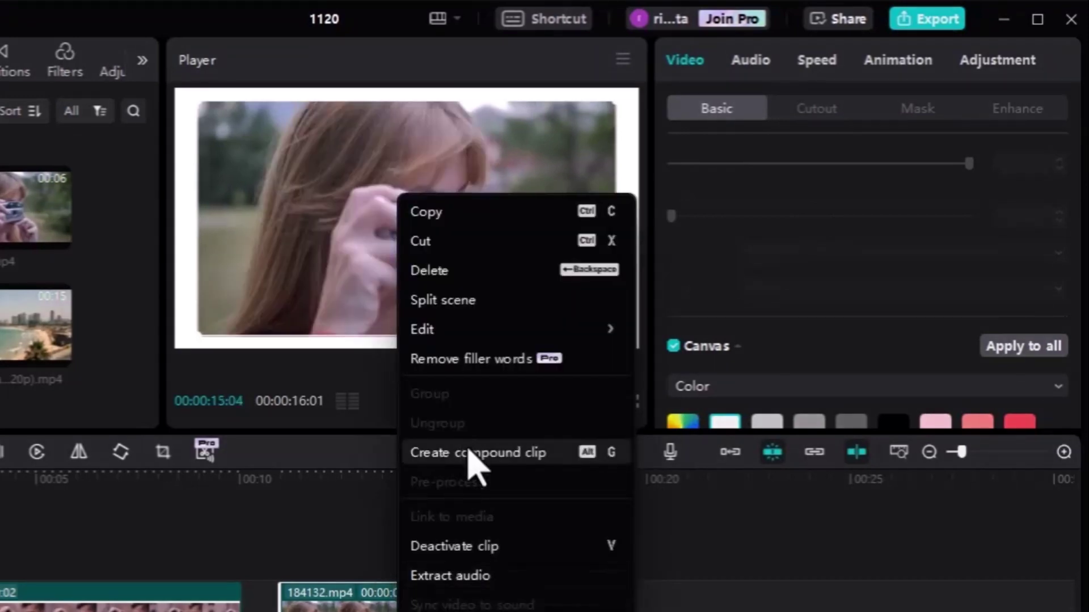
left_click(476, 461)
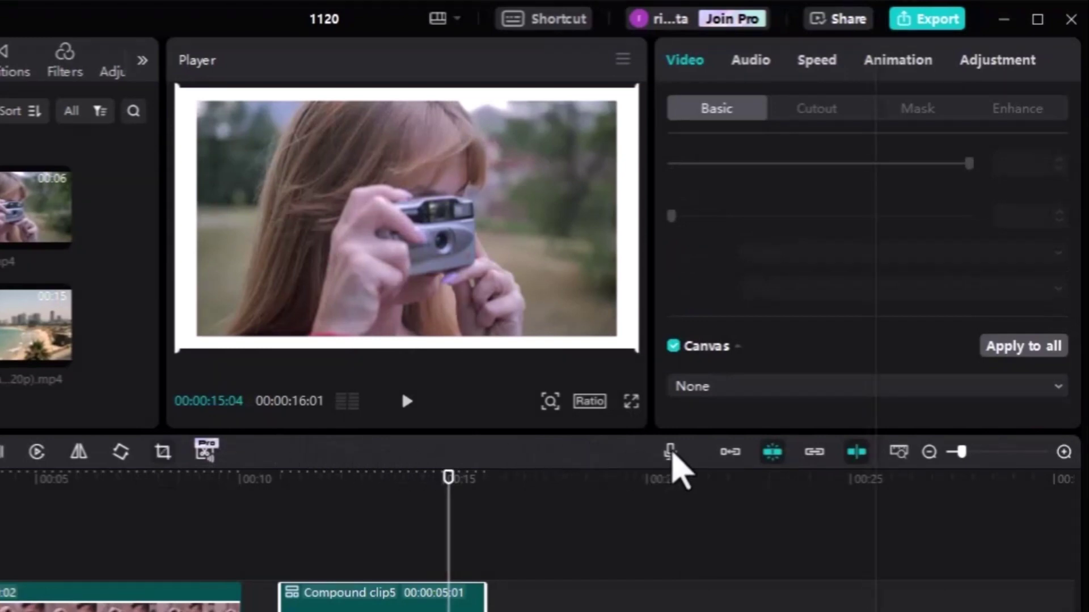
Step: Crop the side borders of the 184132.mp4 compound clip to match the other edges and shrink the clip in the frame
key("alt+c")
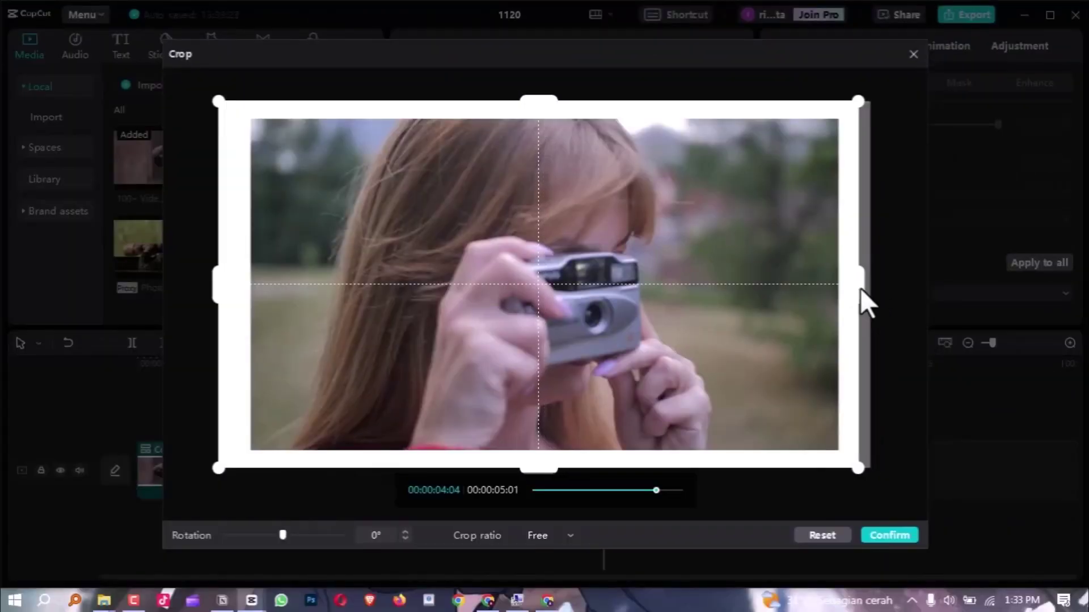
key("Escape")
left_click_drag(741, 264, 658, 196)
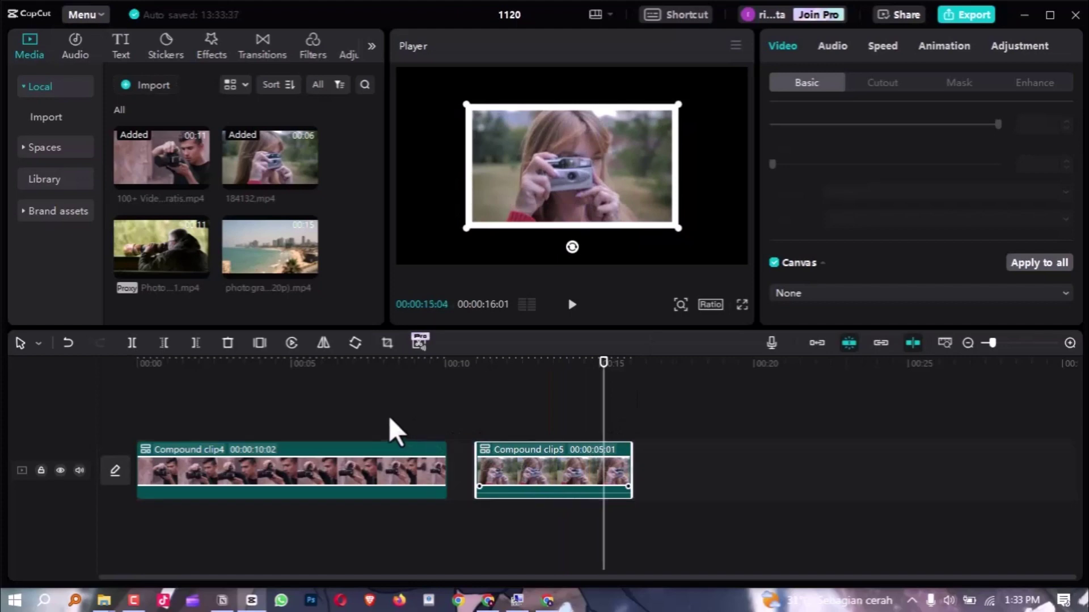
Step: Move Compound clip5 to the start of a track above Compound clip4 and trim Compound clip4 to 00:00:05:01
left_click_drag(389, 420, 141, 408)
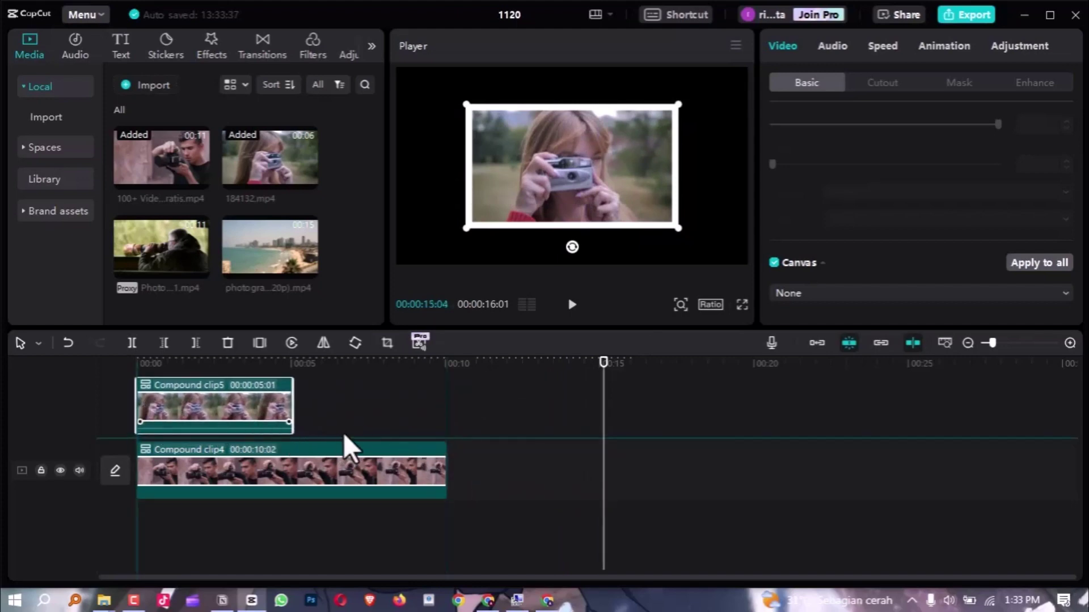
left_click(351, 469)
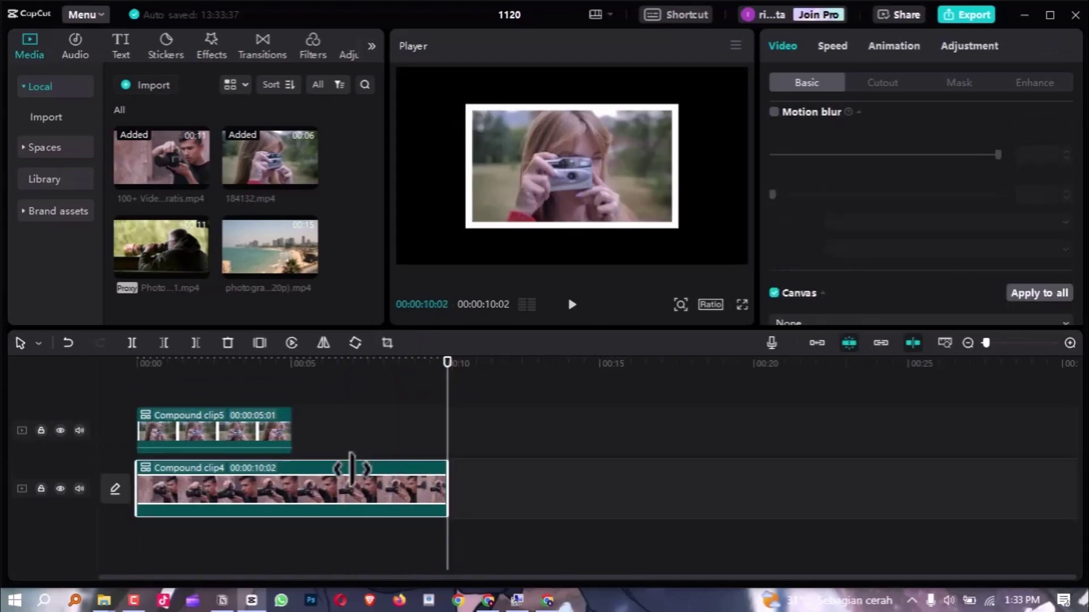
left_click_drag(352, 469, 289, 470)
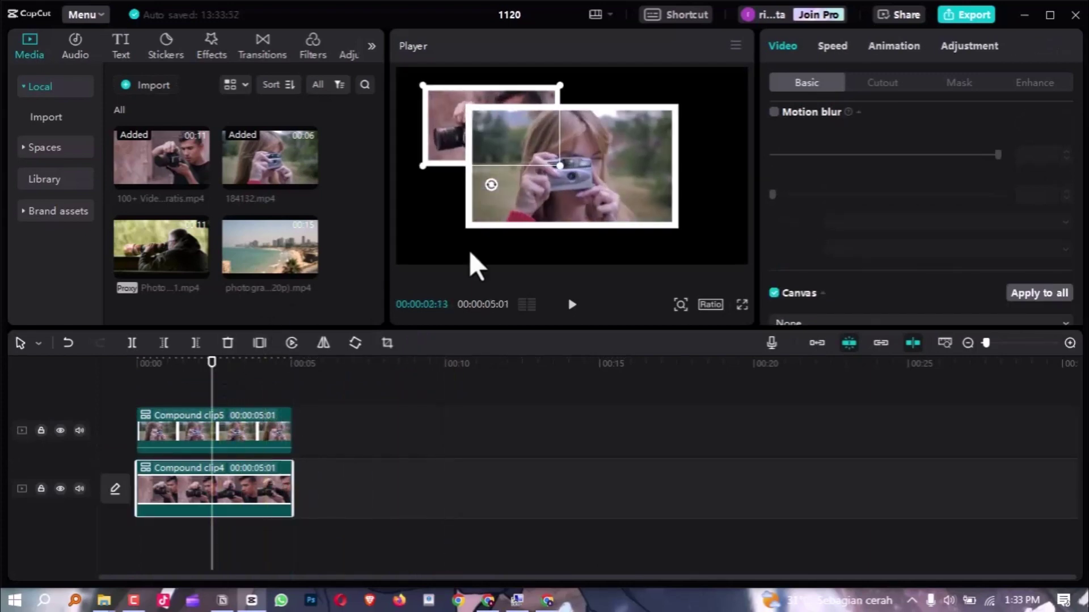
Step: Shrink Compound clip5 further, and tilt Compound clip4 counter-clockwise in the upper-left corner of the video frame
left_click(657, 210)
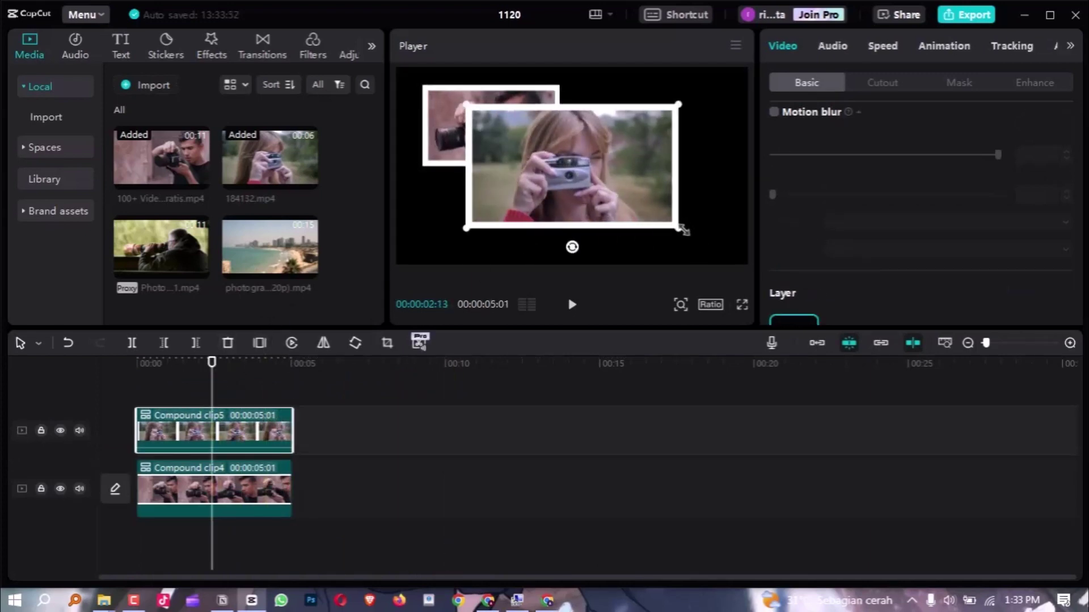
left_click_drag(679, 227, 643, 199)
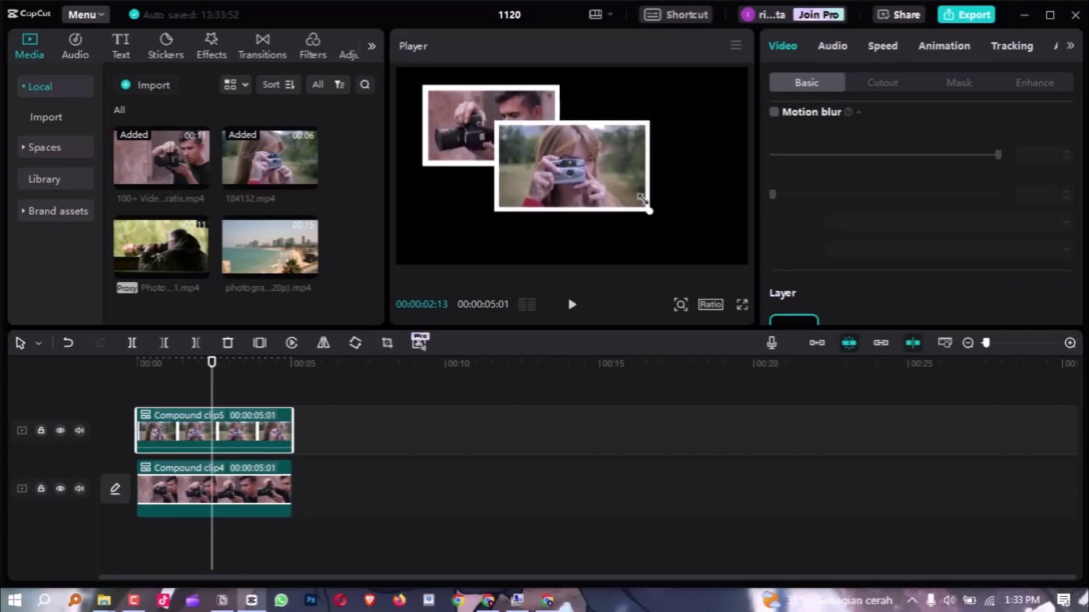
left_click(252, 495)
left_click_drag(492, 185, 504, 183)
left_click_drag(464, 148, 433, 138)
left_click(568, 174)
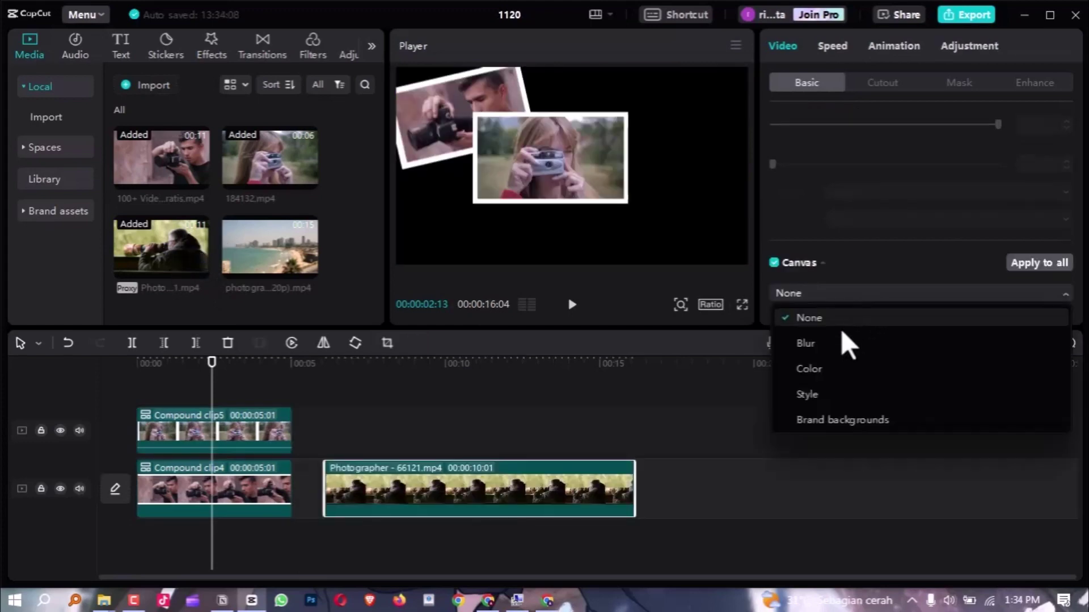
Step: Frame the Photographer - 66121.mp4 clip with a white colour canvas and turn it into a compound clip
left_click(830, 370)
left_click(813, 320)
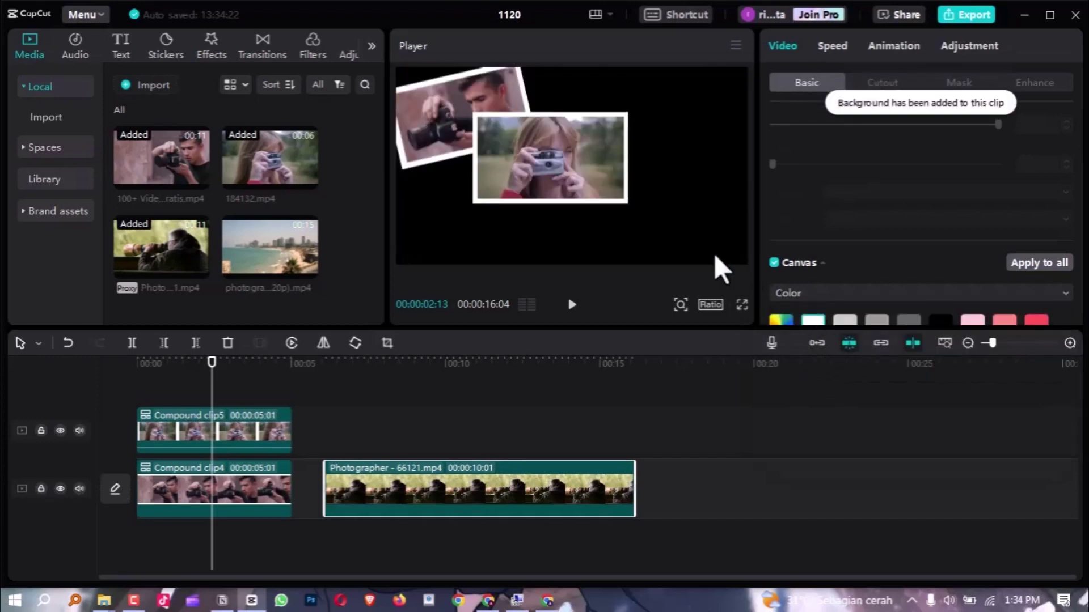
left_click(503, 363)
scroll(928, 205, "down", 5)
right_click(588, 501)
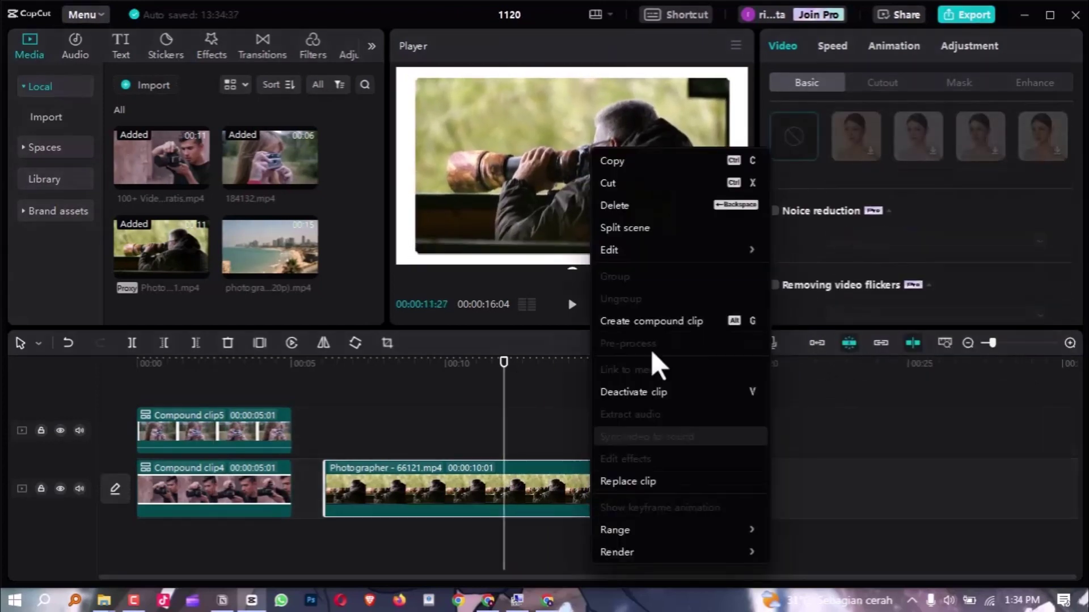
left_click(652, 321)
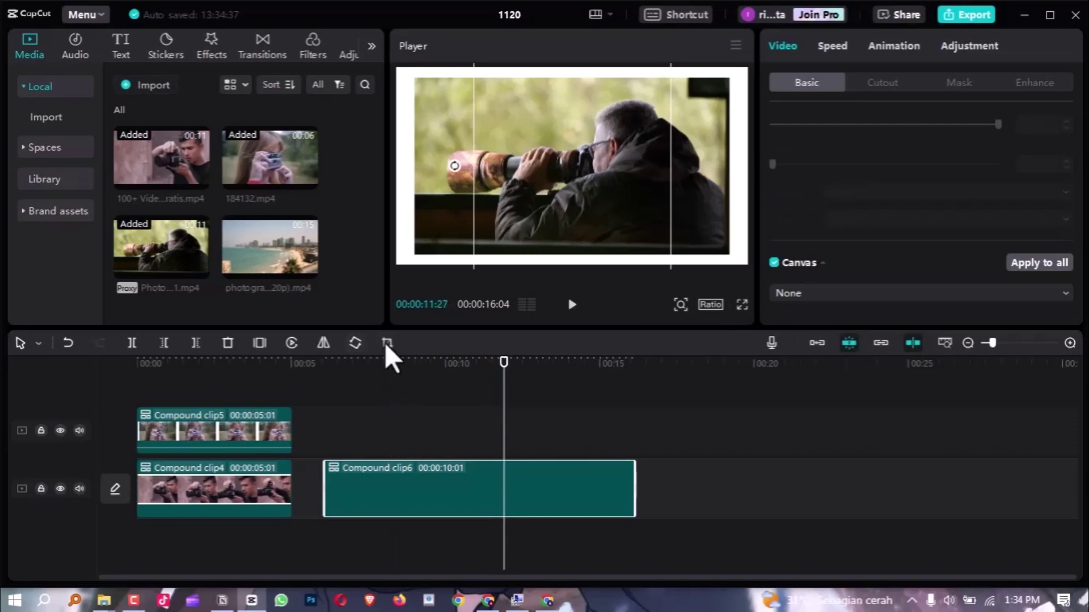
Step: Crop a narrow strip off both sides of Compound clip6 so its white border is even
left_click(386, 342)
left_click_drag(868, 291, 859, 291)
left_click_drag(223, 302, 232, 301)
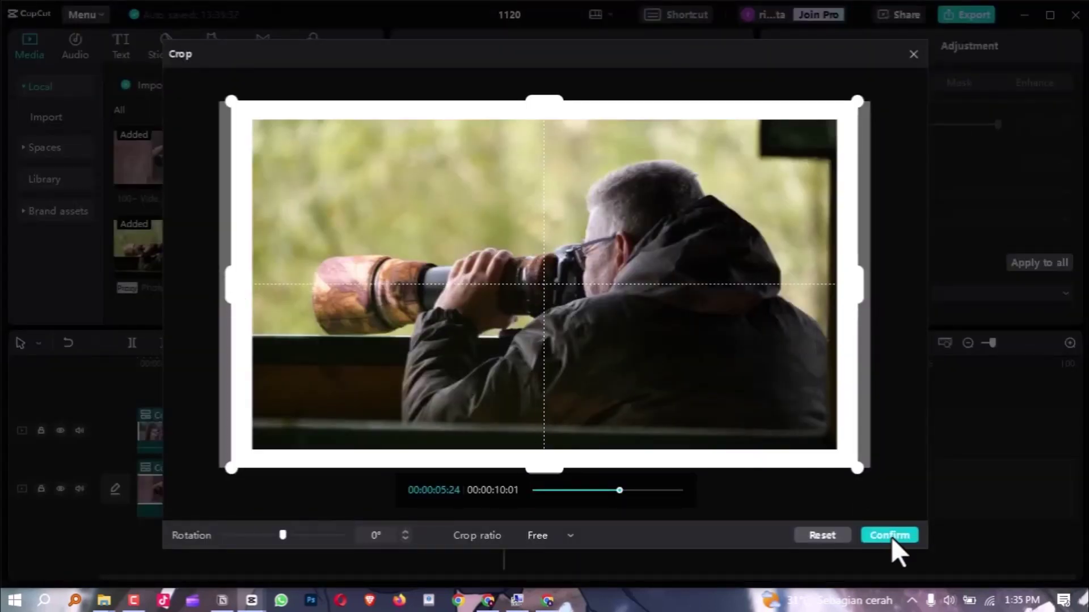
left_click(891, 536)
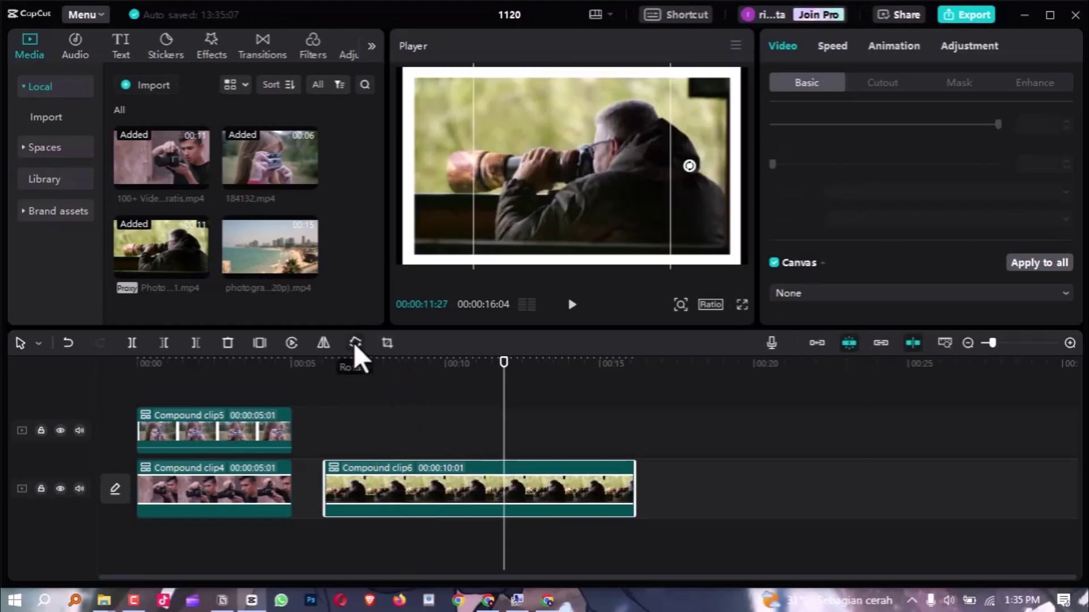
Step: Stack Compound clip6 above the other clips from the start, trimmed to 00:00:05:01, and scale it to 63%
left_click_drag(415, 487, 286, 431)
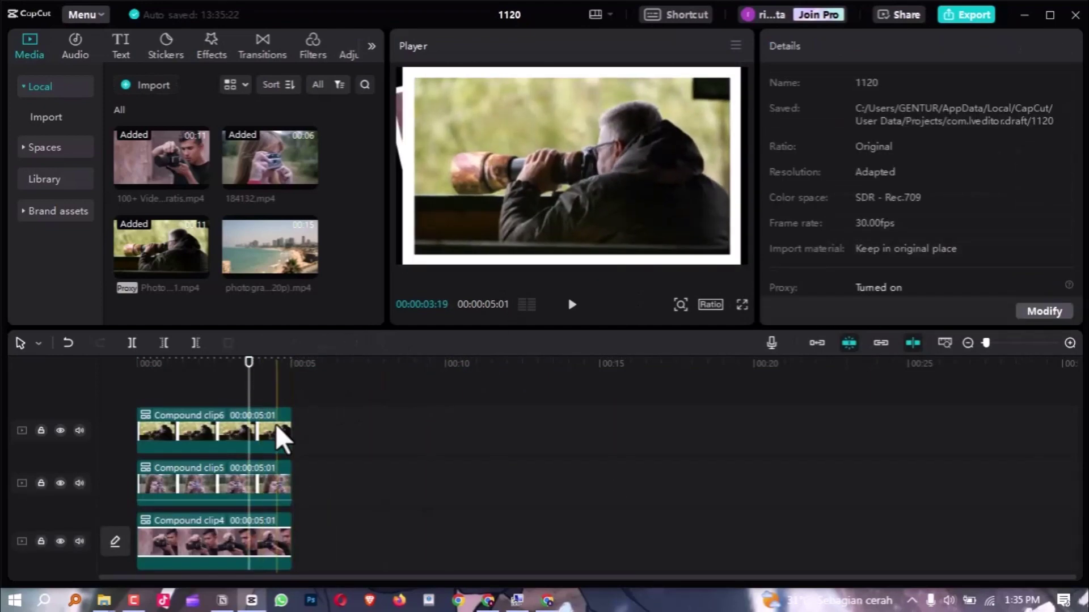
left_click(280, 437)
left_click_drag(239, 484, 247, 445)
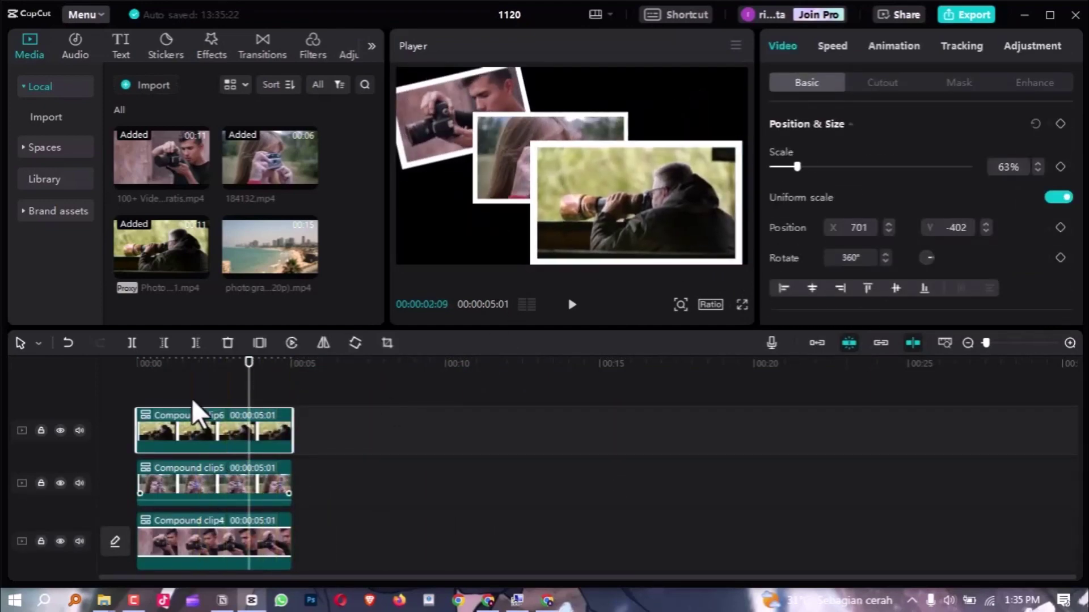
Step: Rotate Compound clip6 to 347° at about X 971, Y -611, and layer it beneath Compound clip5
left_click(648, 215)
left_click_drag(636, 267, 676, 246)
left_click(134, 392)
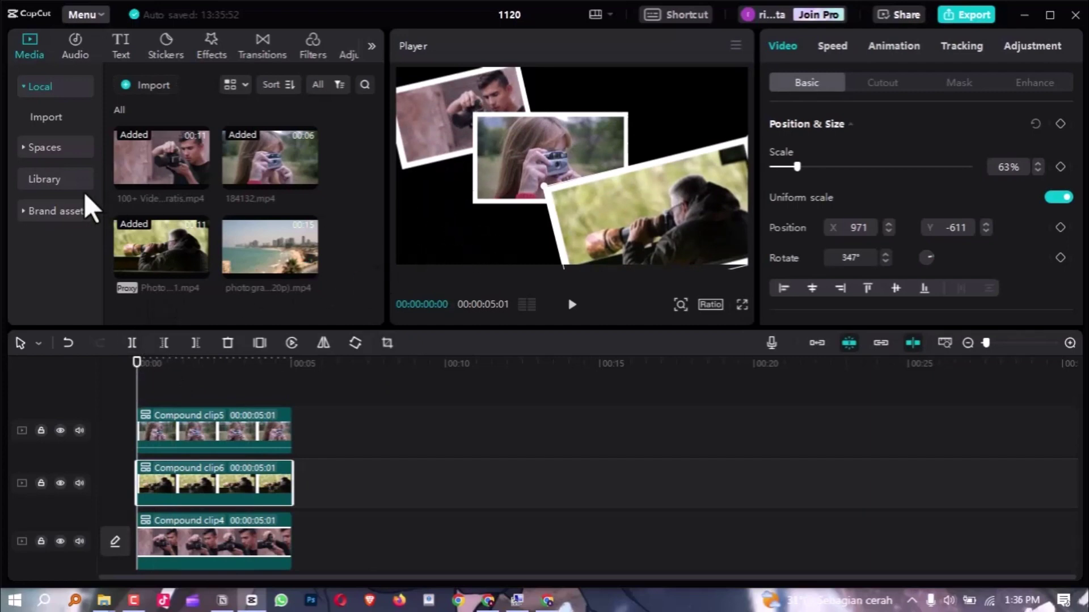
Step: Find the CD and DVD background among the library's background materials and add it at the start of the timeline
left_click(27, 182)
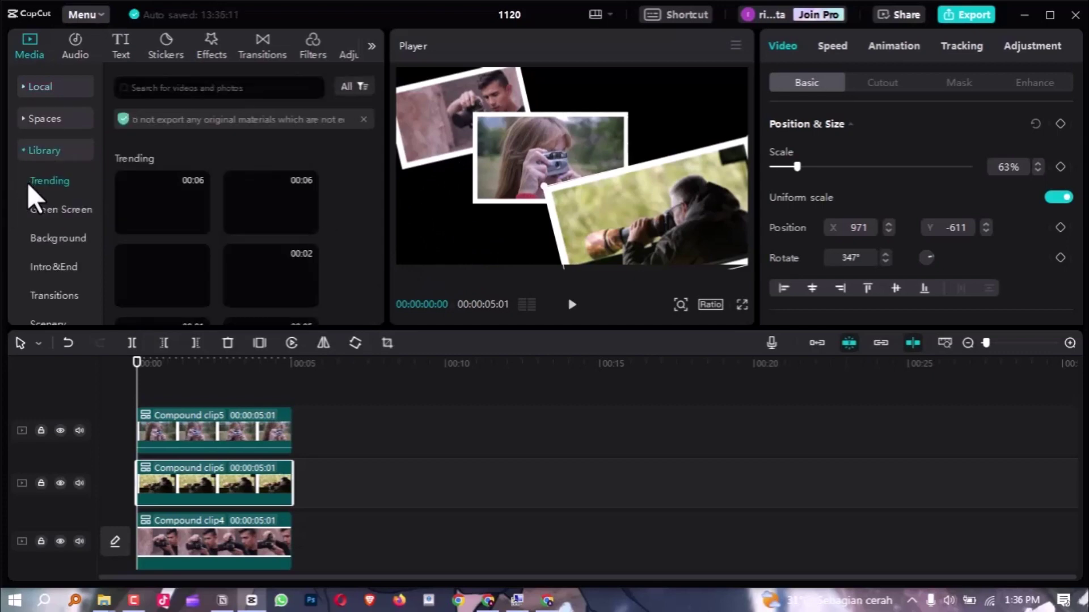
left_click(66, 237)
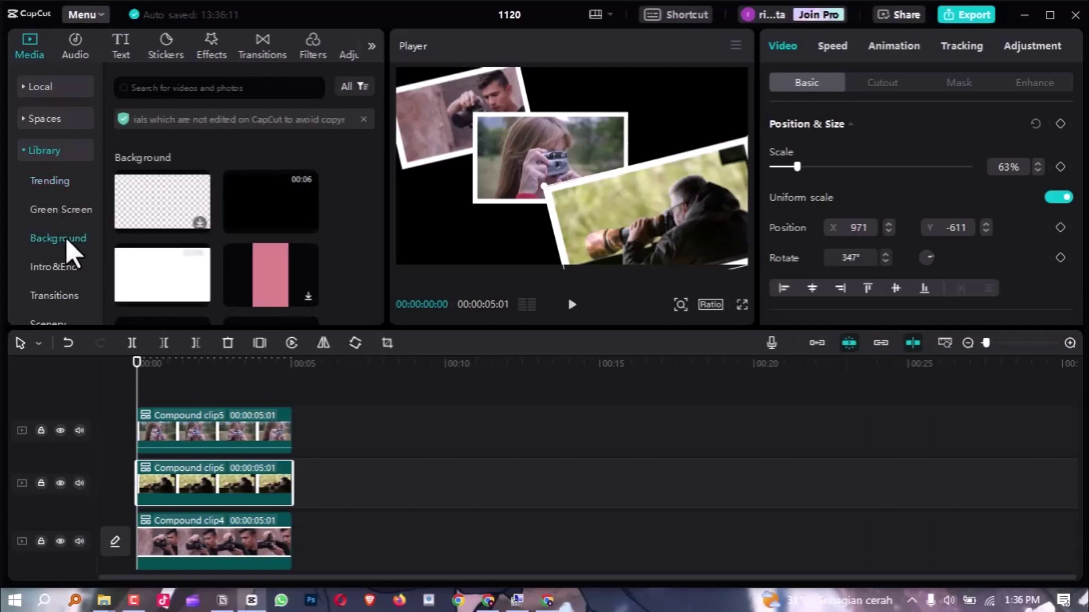
scroll(254, 252, "down", 1)
scroll(259, 254, "down", 2)
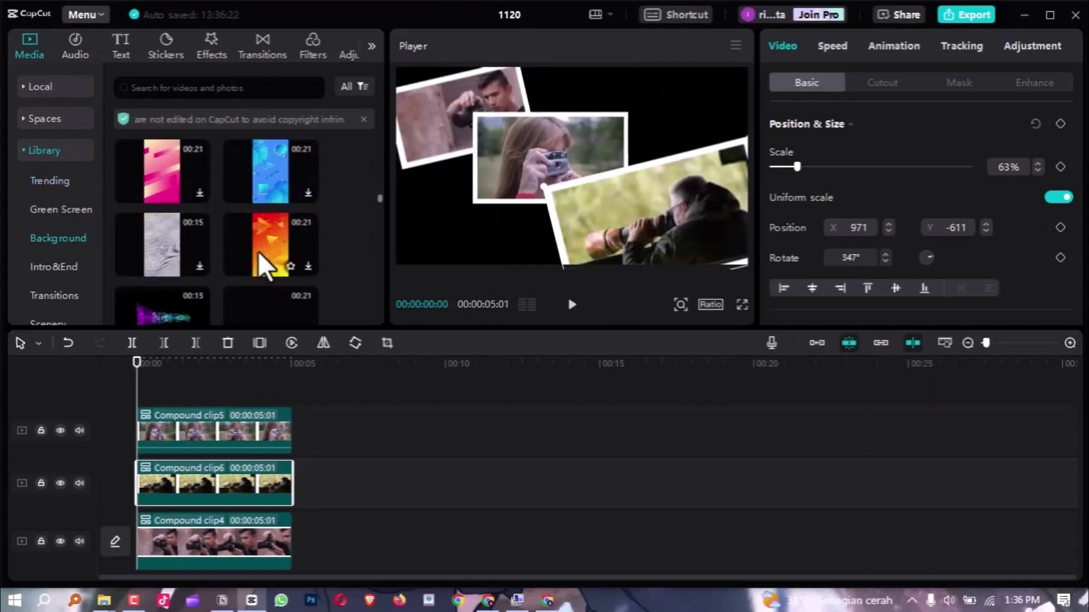
scroll(260, 255, "down", 1)
scroll(259, 258, "down", 1)
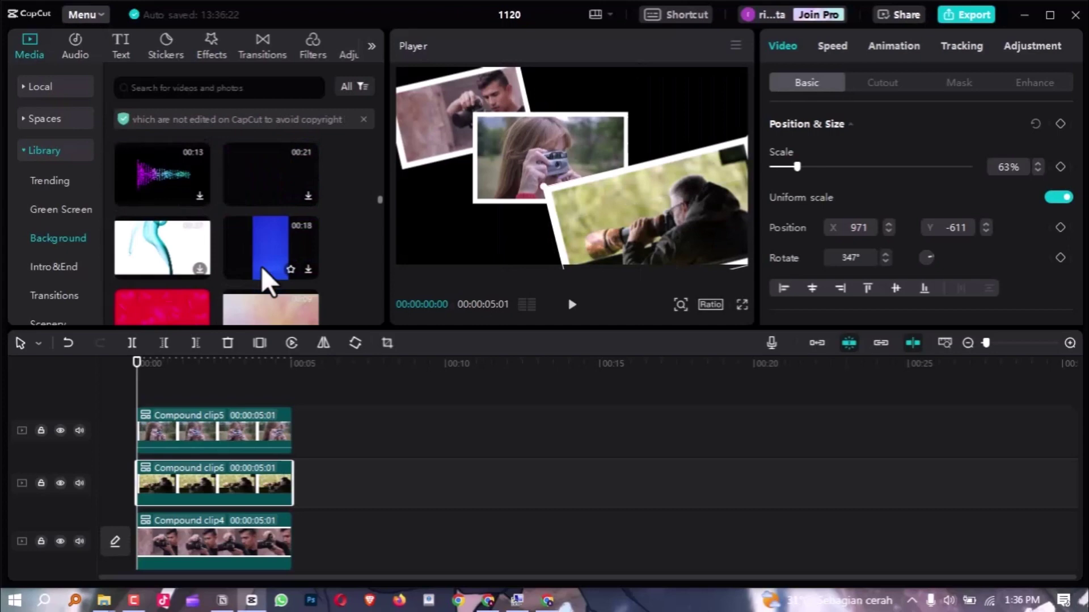
scroll(265, 265, "down", 2)
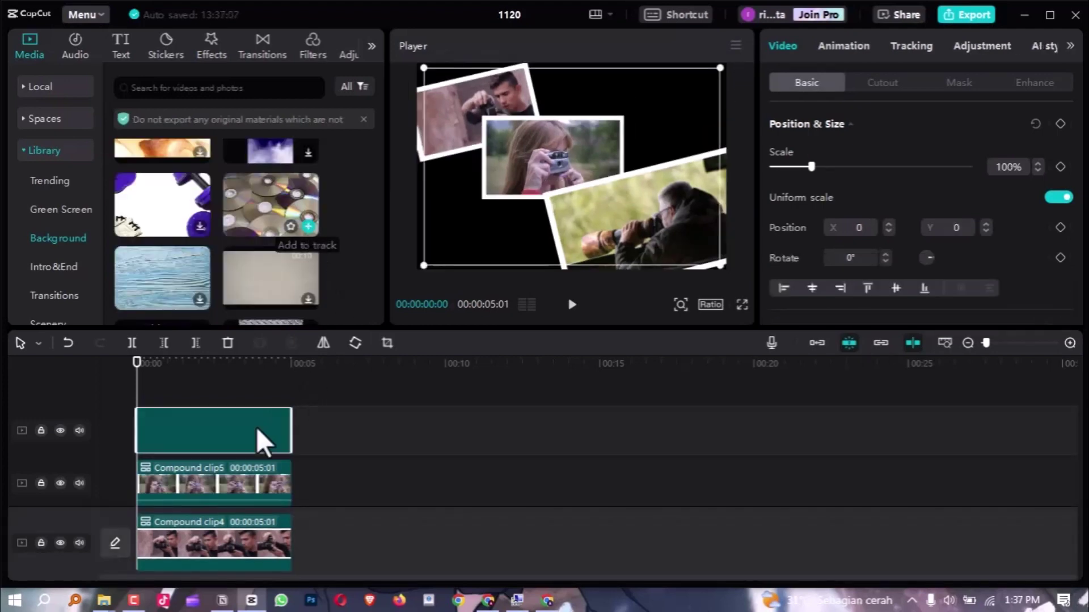
Step: Enlarge the CD and DVD background to 119% so it fills the whole video frame
left_click_drag(256, 427, 188, 461)
left_click(199, 458)
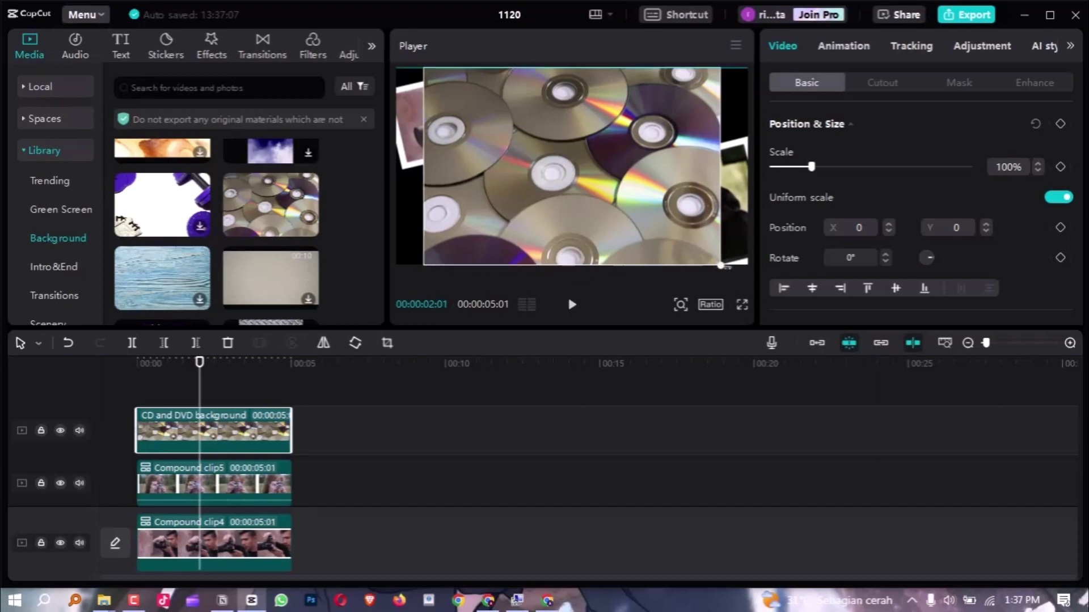
left_click_drag(721, 265, 759, 287)
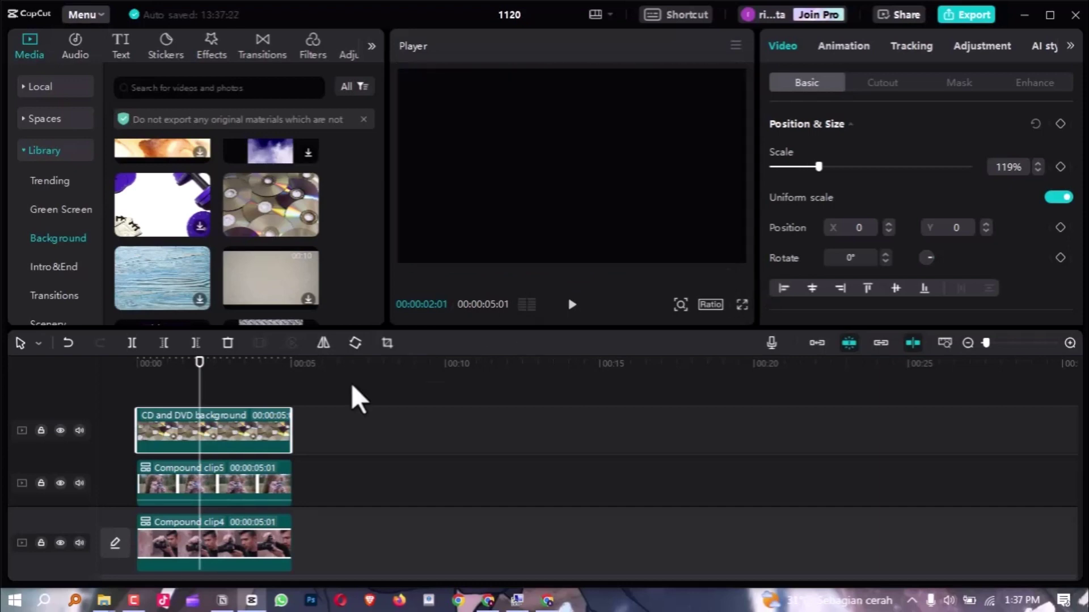
Step: Move the CD and DVD background to the main track beneath all compound clips, with Compound clip4 on the track above it
left_click_drag(154, 431, 154, 482)
left_click_drag(155, 540, 168, 509)
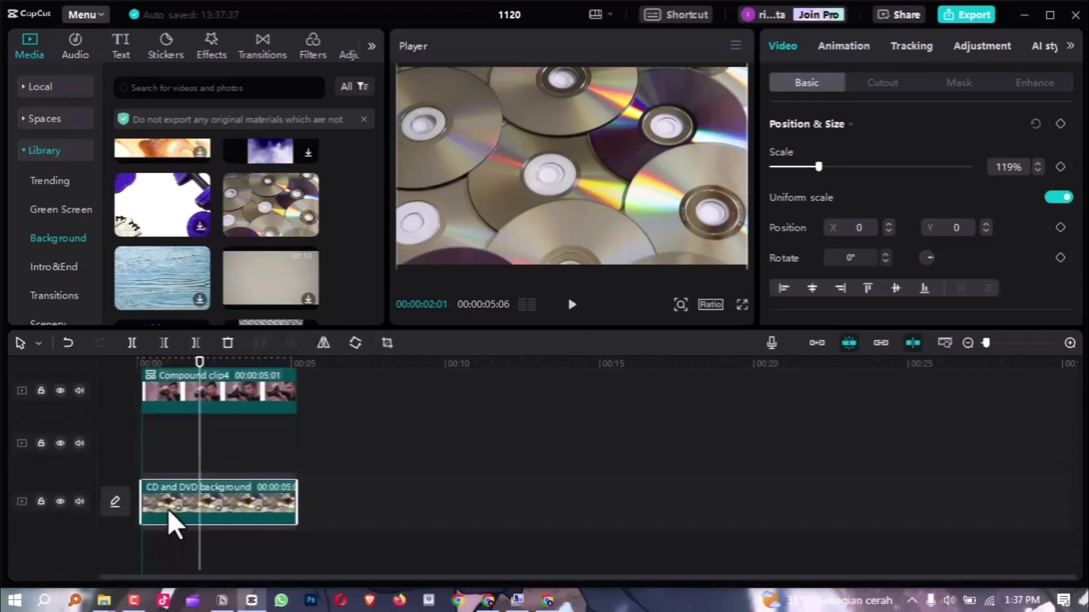
left_click(237, 458)
left_click(254, 515)
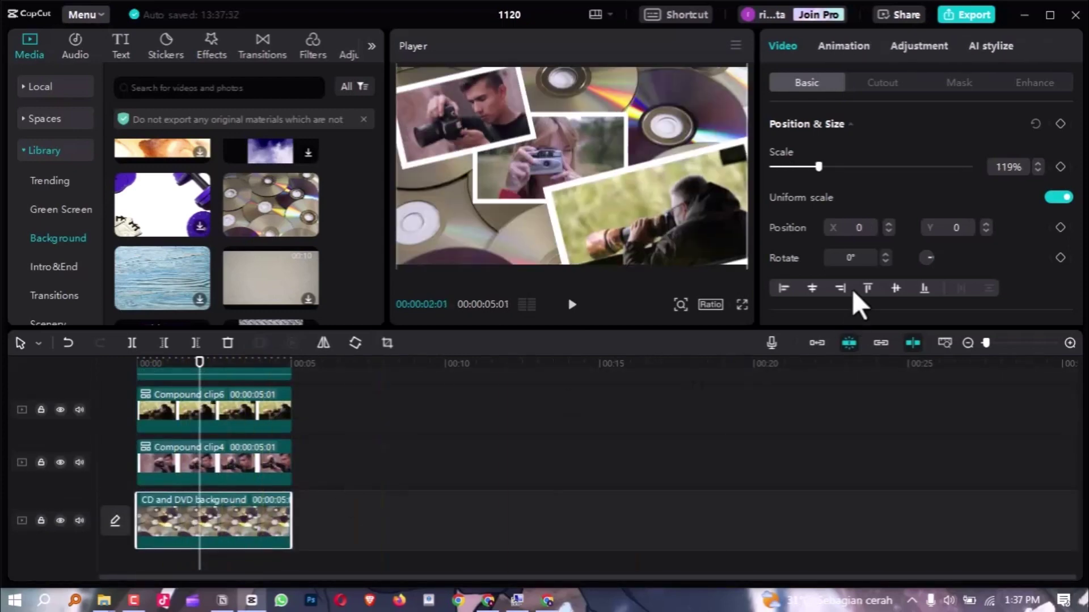
Step: Play the finished collage from the beginning
left_click_drag(168, 360, 121, 373)
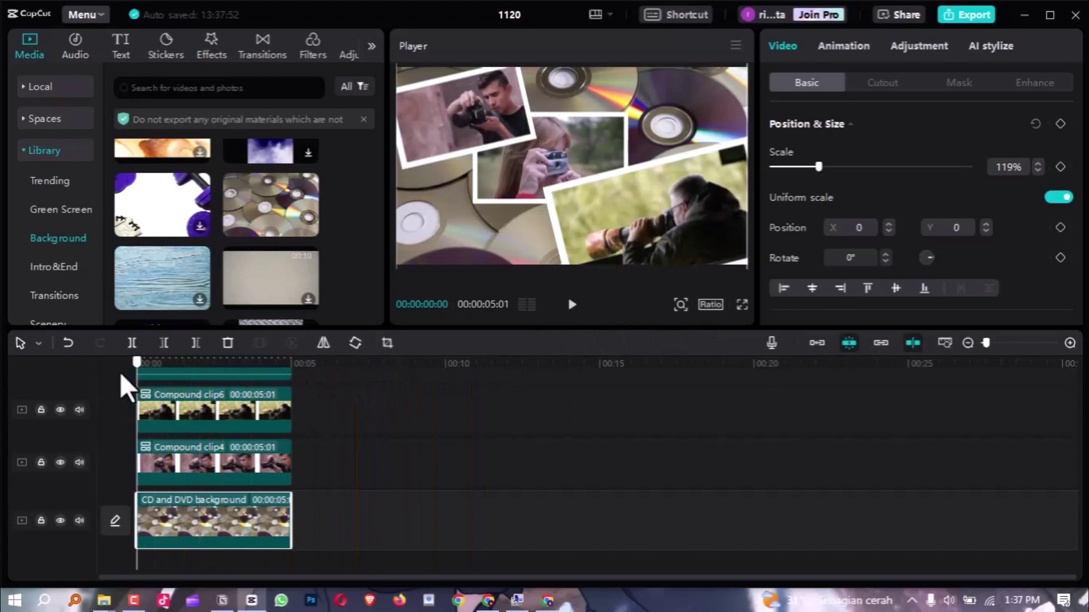
left_click(571, 305)
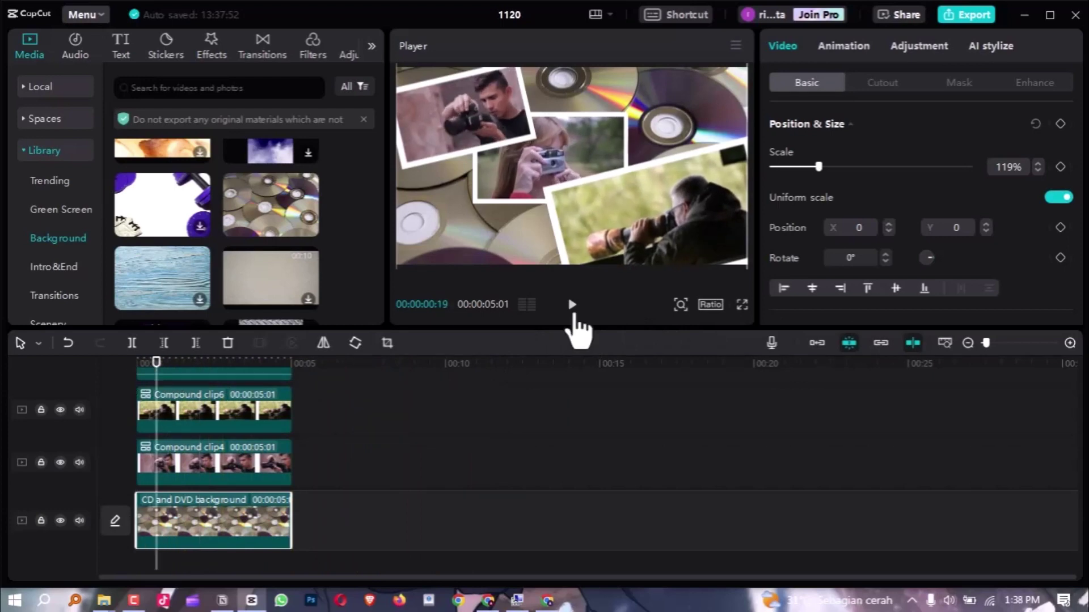